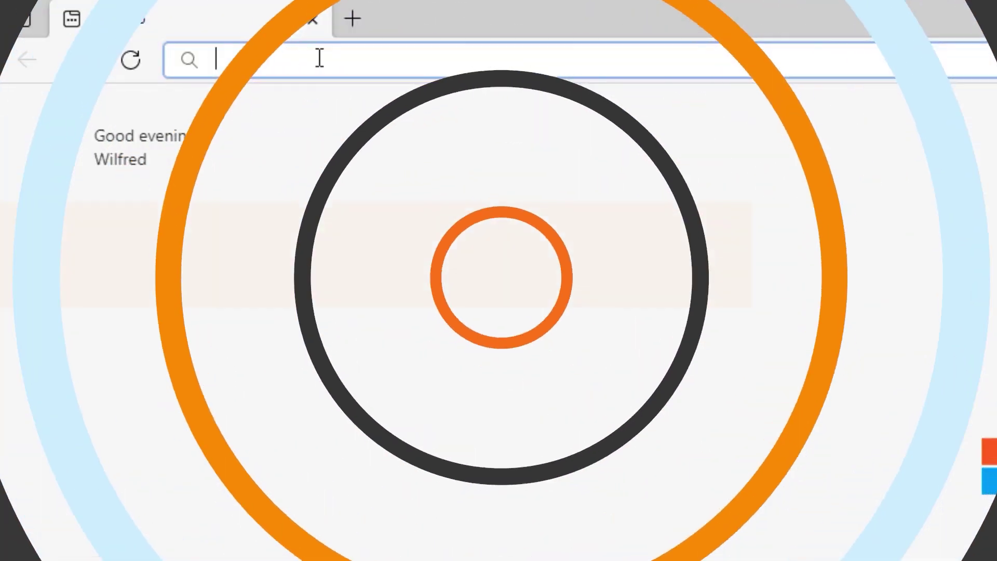
Load cdkeyoffers.com, search for 'windows' and open the Microsoft Windows 10 Pro OEM key page.
{"action": "type", "text": "cdkey"}
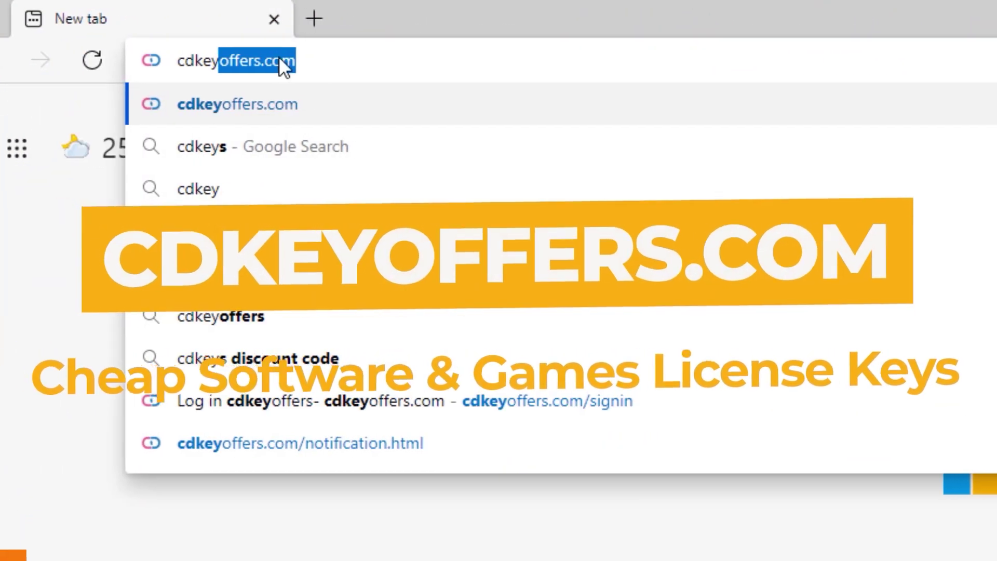
{"action": "key", "text": "Return"}
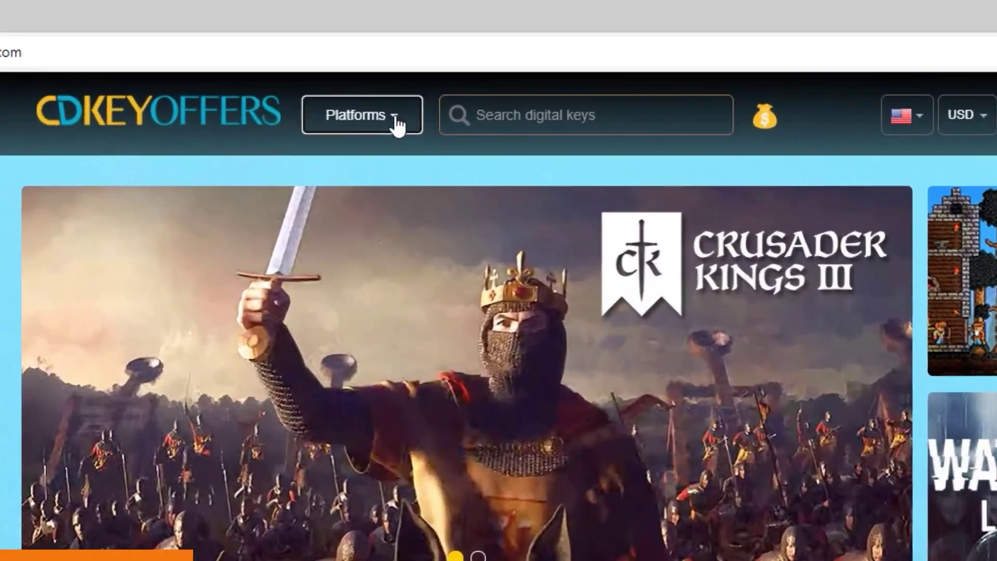
{"action": "left_click", "coordinate": [379, 69]}
{"action": "left_click", "coordinate": [481, 162]}
{"action": "type", "text": "windows"}
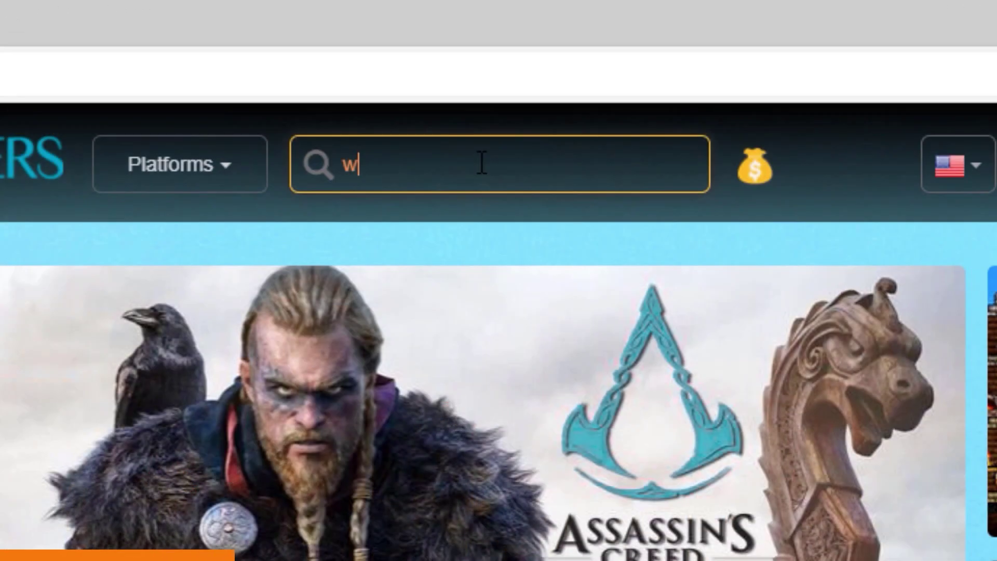
{"action": "key", "text": "Return"}
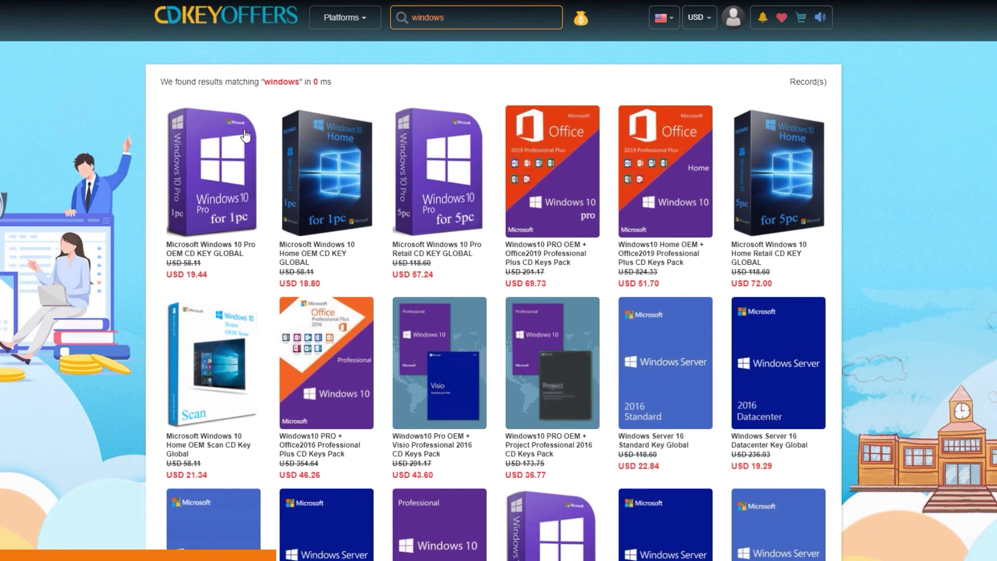
{"action": "left_click", "coordinate": [246, 137]}
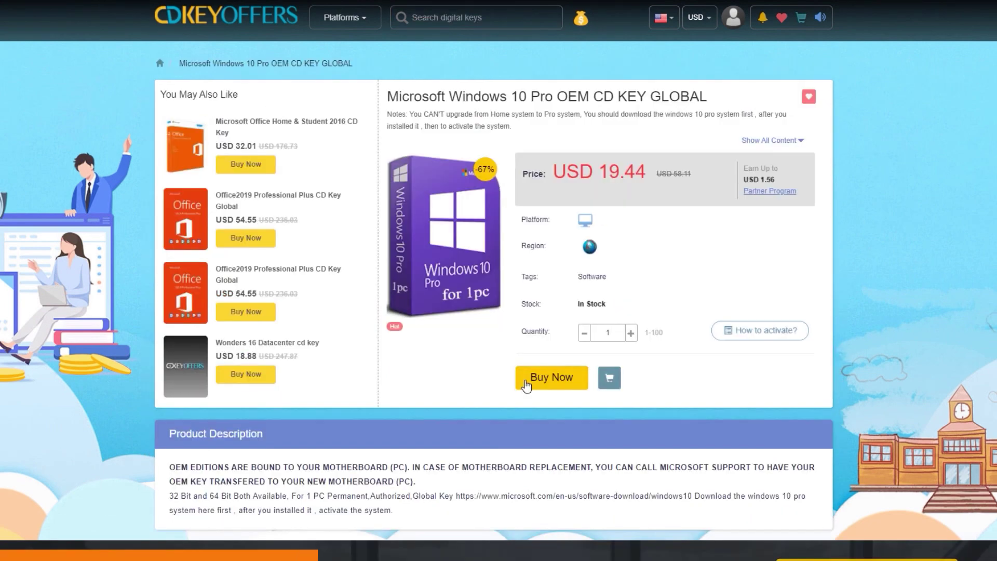
Buy the key, apply promo code 'doo', and pay the USD 15.55 order.
{"action": "left_click", "coordinate": [526, 385]}
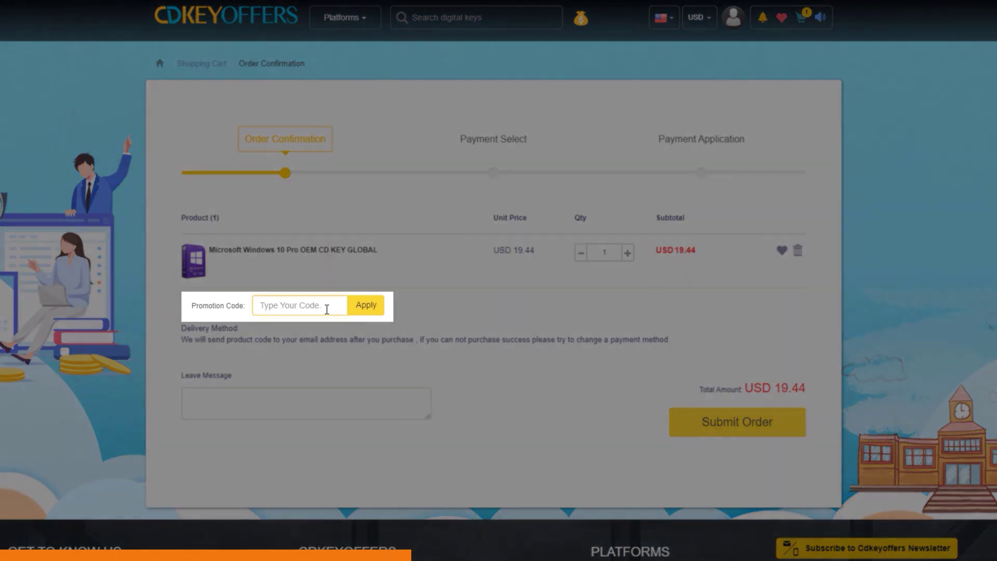
{"action": "left_click", "coordinate": [327, 309]}
{"action": "type", "text": "dood20"}
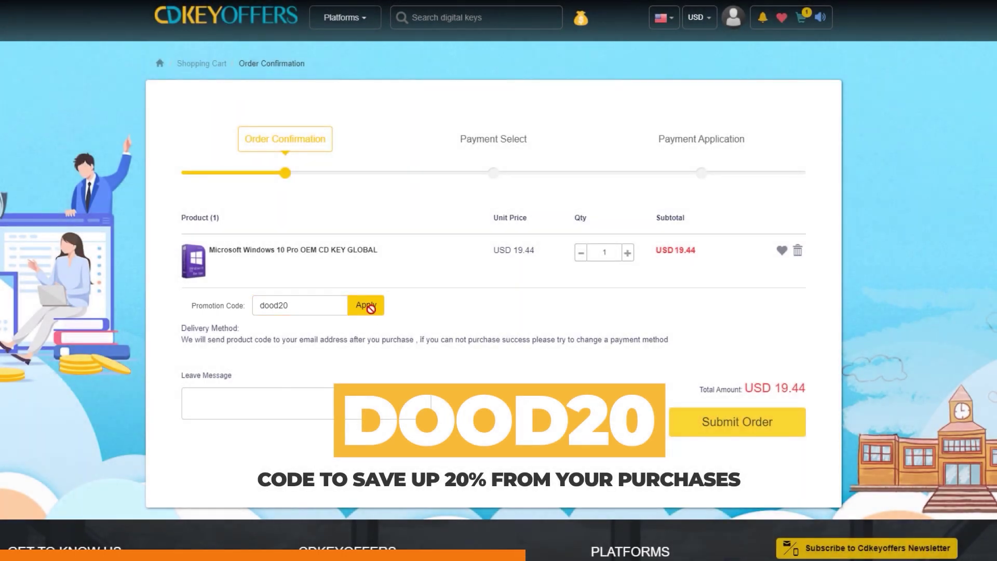
{"action": "left_click", "coordinate": [366, 307]}
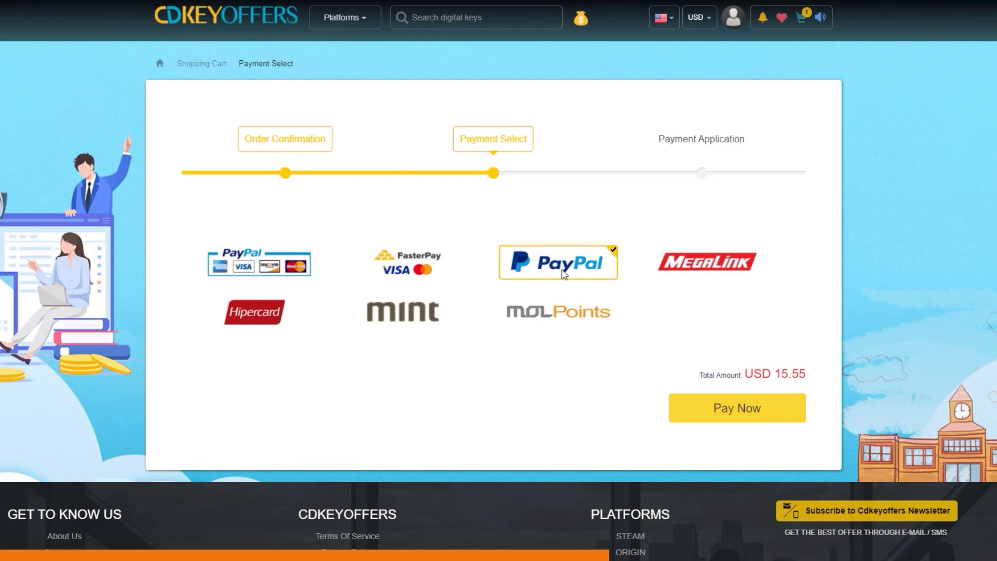
{"action": "left_click", "coordinate": [725, 403]}
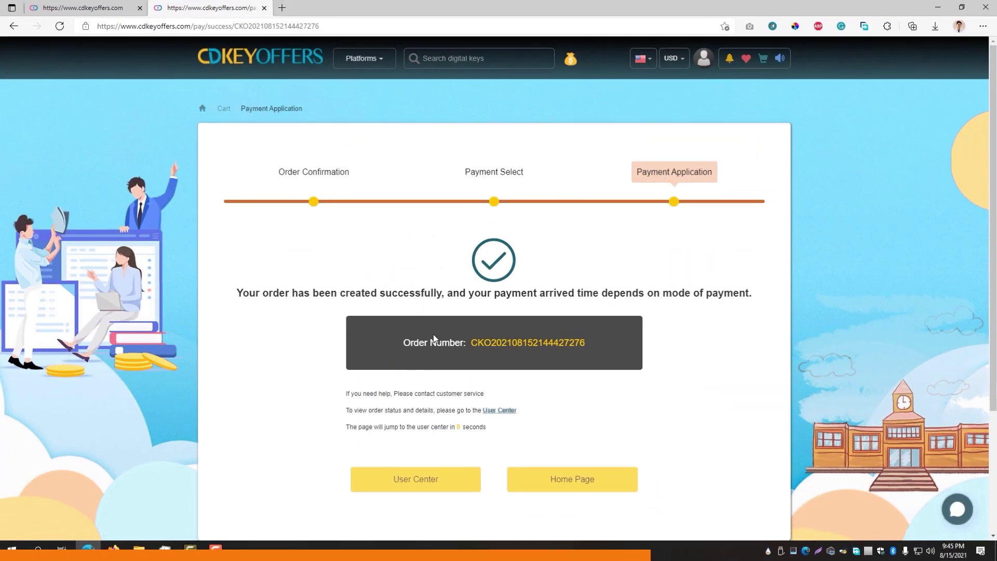
{"action": "scroll", "coordinate": [414, 405], "scroll_direction": "down", "scroll_amount": 2}
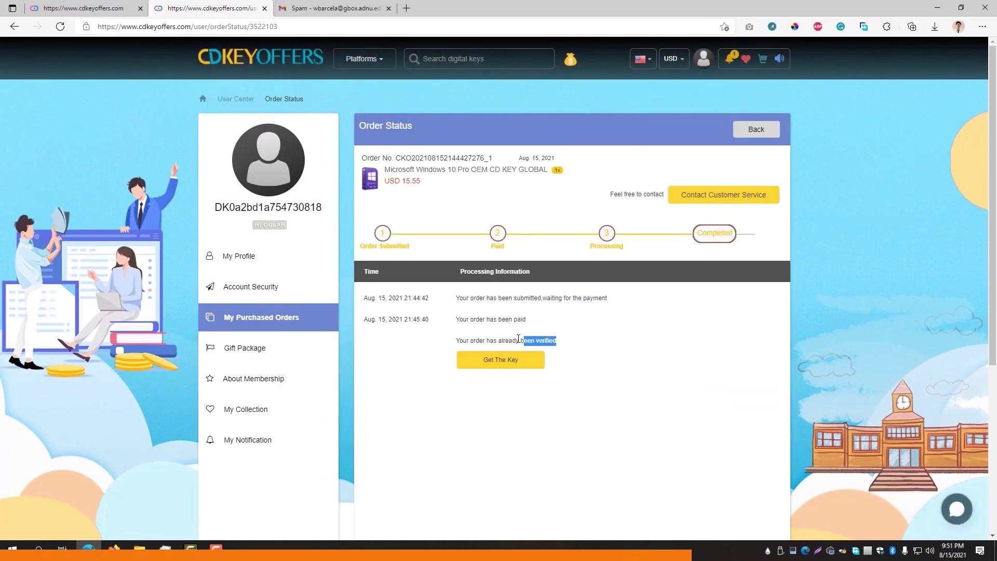
Reveal the purchased key, submit it in Activation, and confirm Windows 10 Pro activation.
{"action": "left_click", "coordinate": [501, 359]}
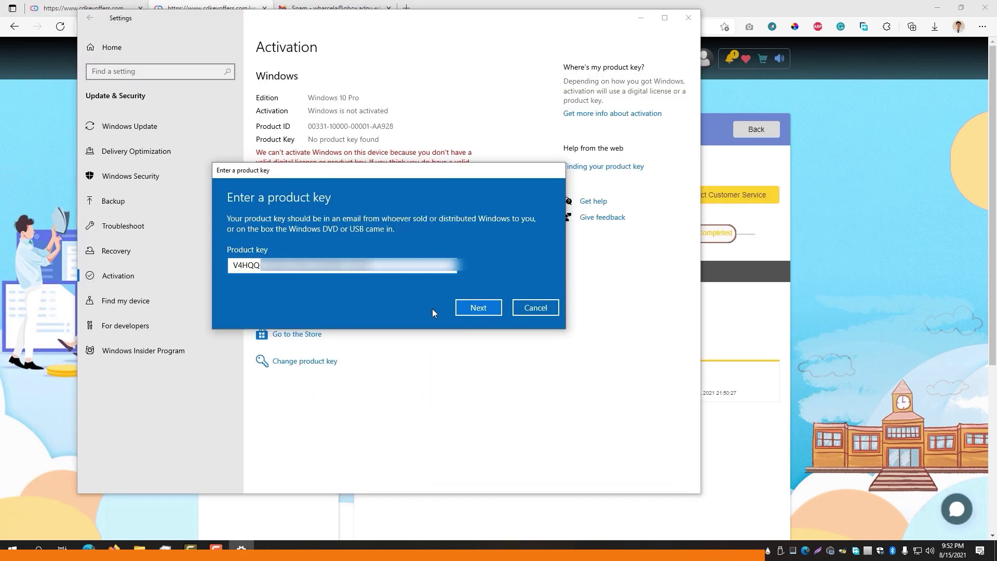
{"action": "key", "text": "Return"}
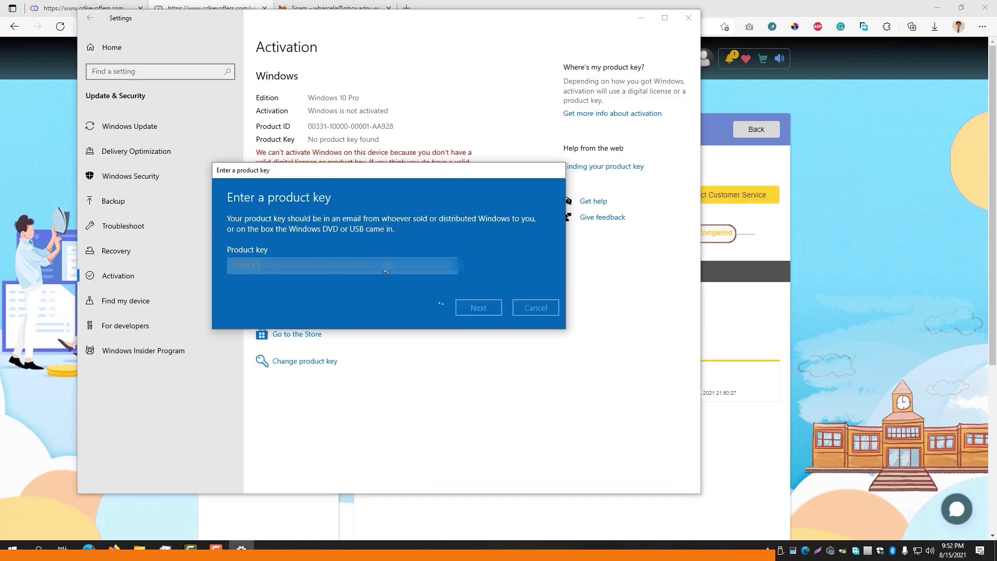
{"action": "key", "text": "Return"}
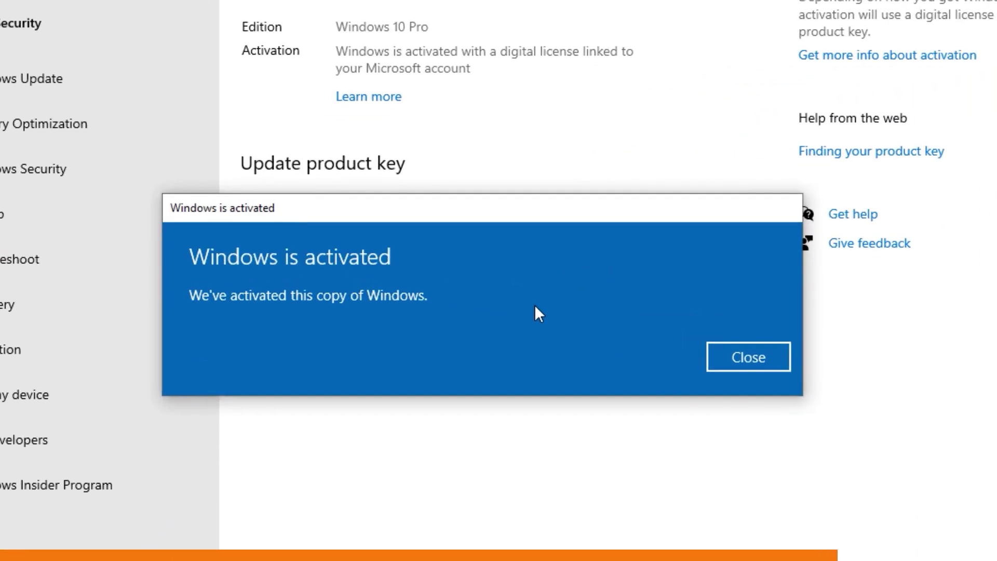
{"action": "left_click", "coordinate": [709, 358]}
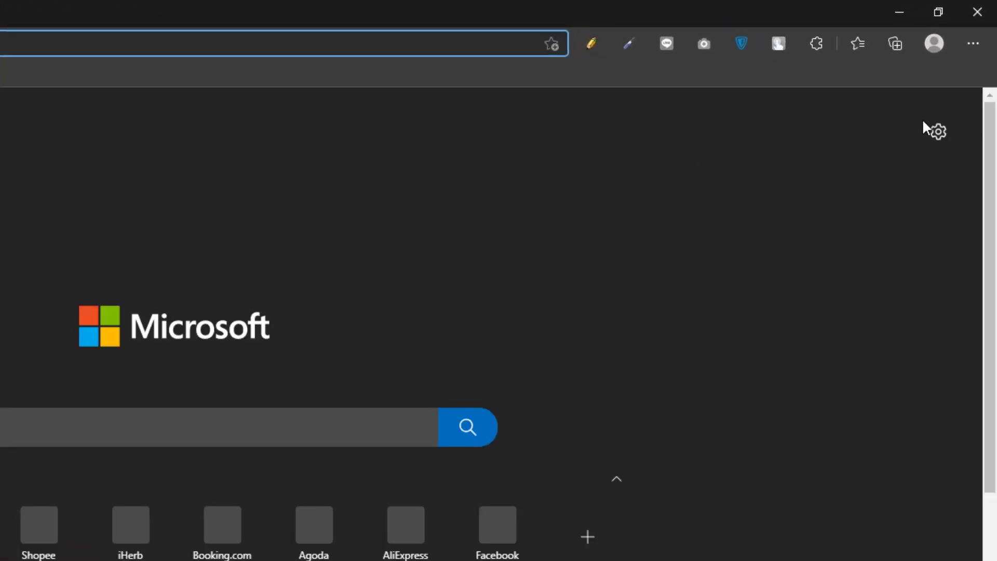
Disable ColorZilla, GoFullPage, LINE, SketchPad, Touch VPN and ZenMate VPN extensions, then close Edge.
{"action": "left_click", "coordinate": [971, 45]}
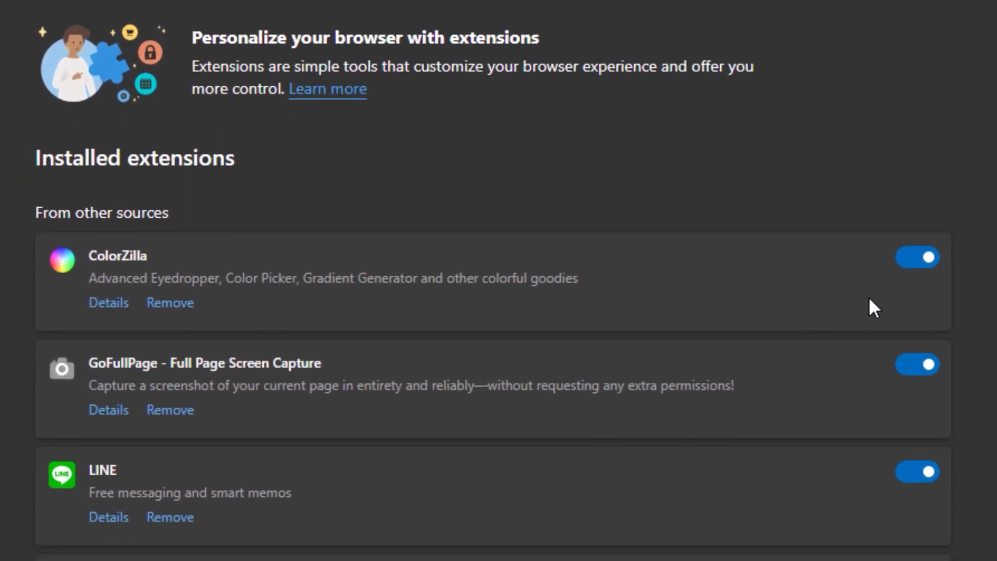
{"action": "left_click", "coordinate": [915, 191]}
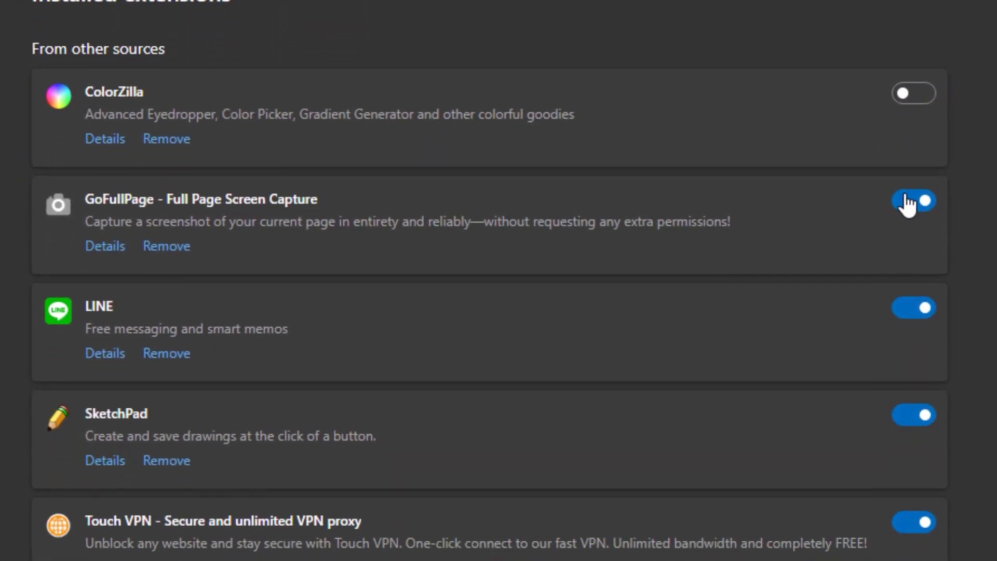
{"action": "left_click", "coordinate": [915, 297]}
{"action": "left_click", "coordinate": [916, 405]}
{"action": "left_click", "coordinate": [913, 325]}
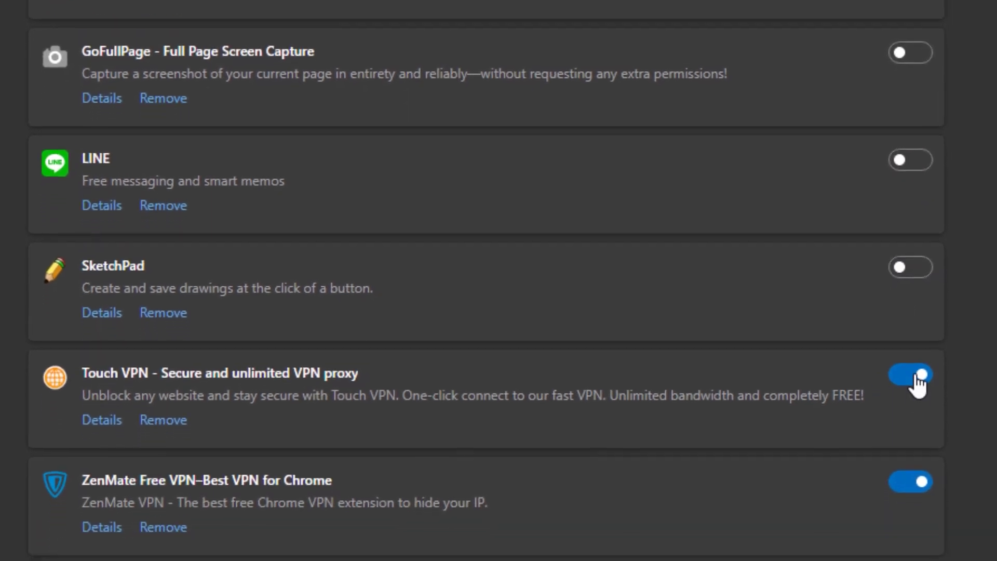
{"action": "left_click", "coordinate": [912, 433]}
{"action": "left_click", "coordinate": [905, 542]}
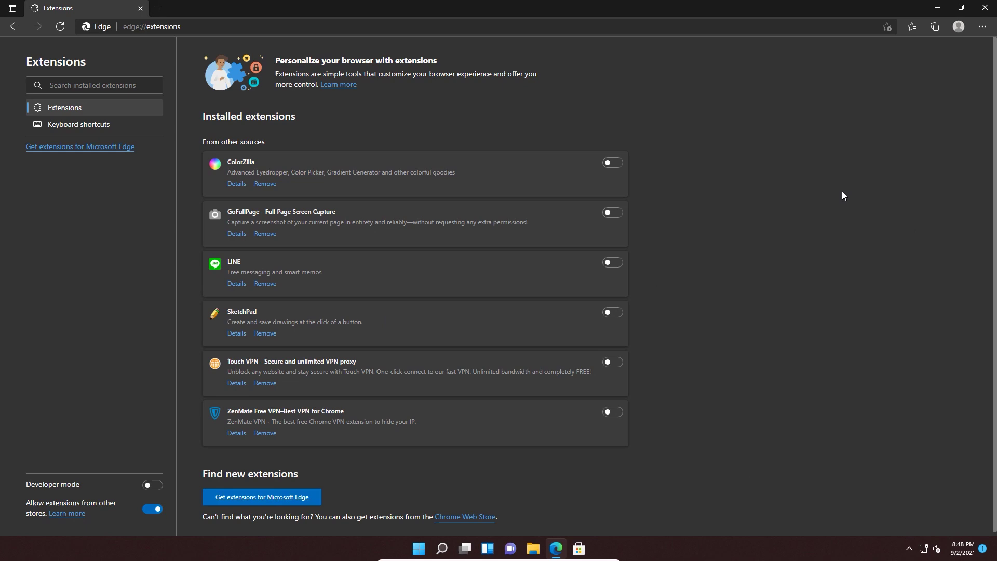
{"action": "left_click", "coordinate": [984, 7]}
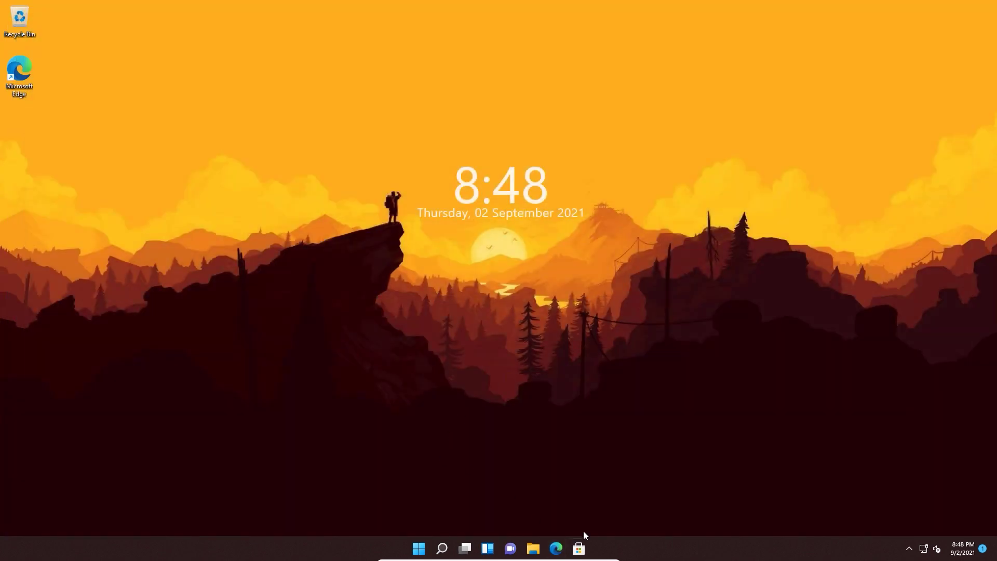
Relaunch Microsoft Edge from its taskbar icon.
{"action": "left_click", "coordinate": [557, 548]}
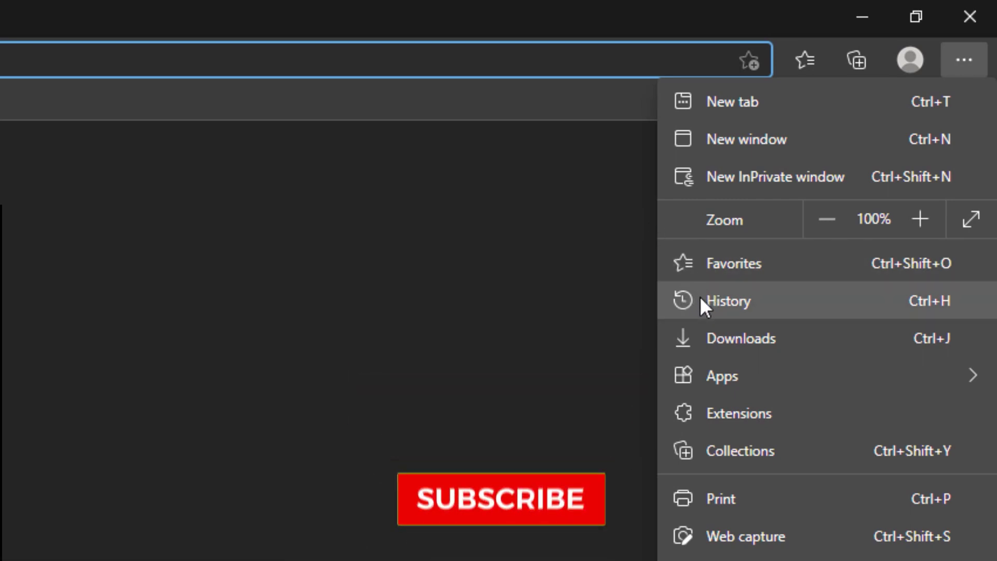
Open Clear browsing data from History and set the time range to All time.
{"action": "left_click", "coordinate": [757, 301]}
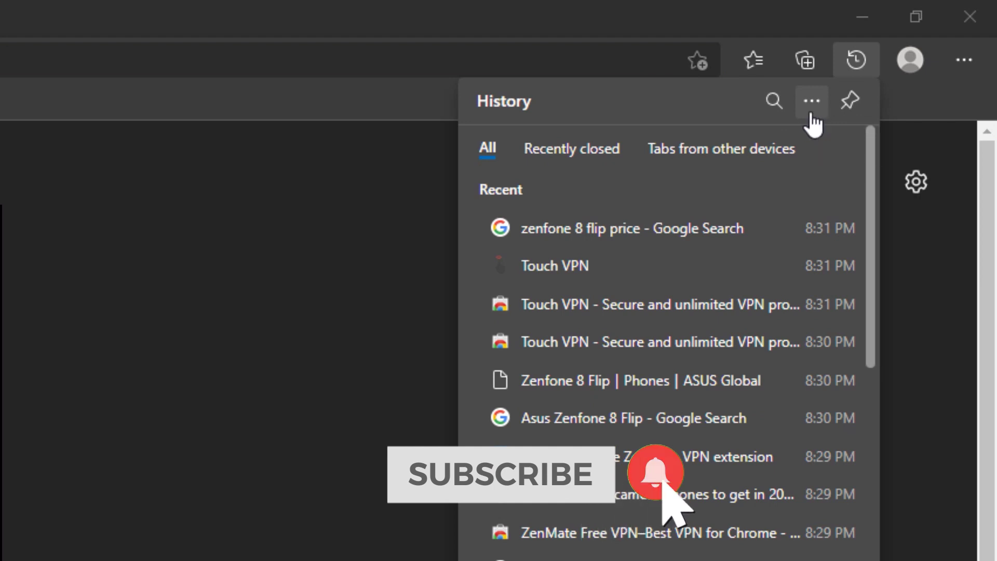
{"action": "left_click", "coordinate": [814, 116]}
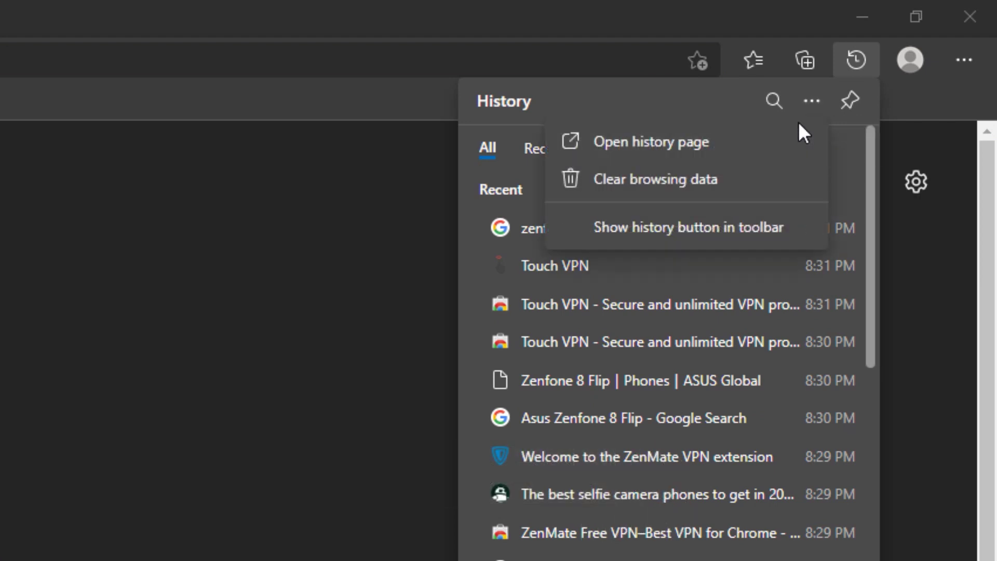
{"action": "left_click", "coordinate": [621, 187]}
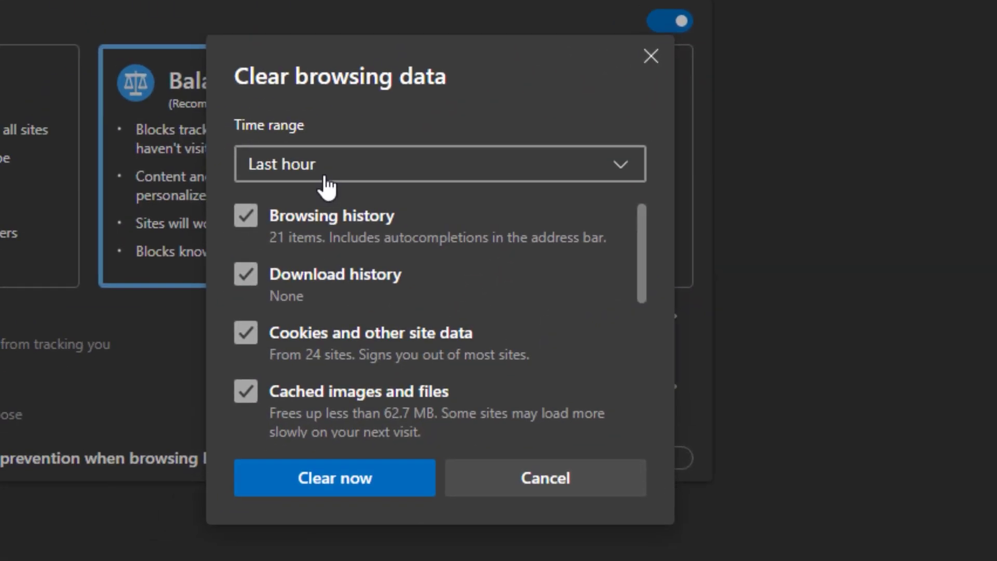
{"action": "left_click", "coordinate": [338, 156]}
{"action": "left_click", "coordinate": [328, 347]}
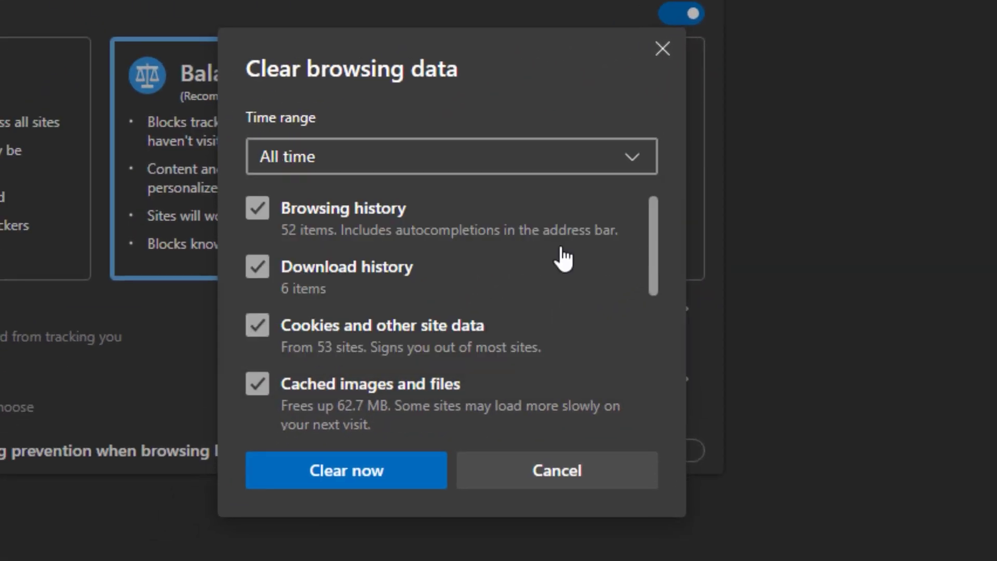
Add Passwords, Autofill, Site permissions, previous-version and Media Foundation data, clear it, and close Edge.
{"action": "scroll", "coordinate": [512, 256], "scroll_direction": "down", "scroll_amount": 3}
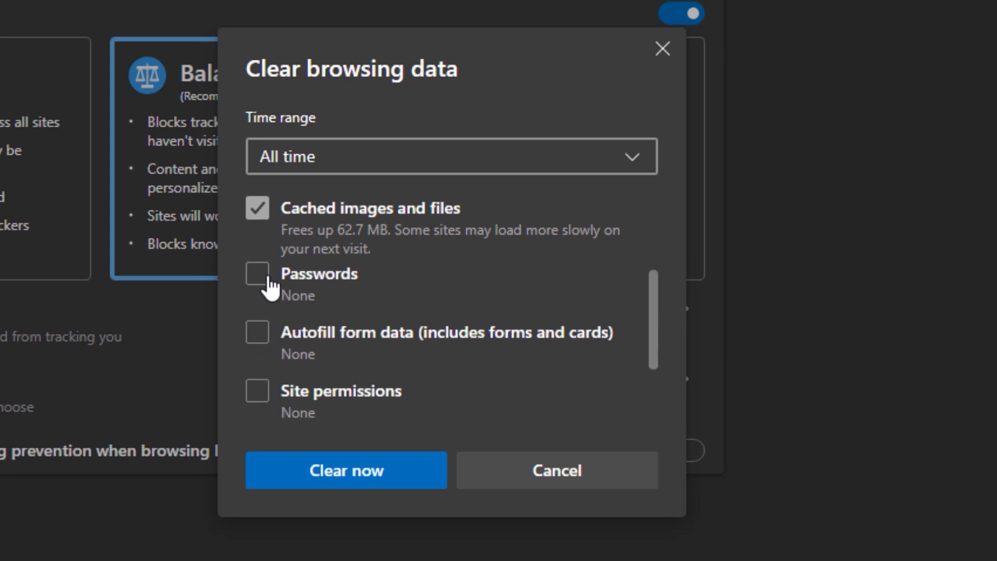
{"action": "left_click", "coordinate": [260, 276]}
{"action": "left_click", "coordinate": [258, 333]}
{"action": "left_click", "coordinate": [261, 399]}
{"action": "scroll", "coordinate": [263, 382], "scroll_direction": "down", "scroll_amount": 2}
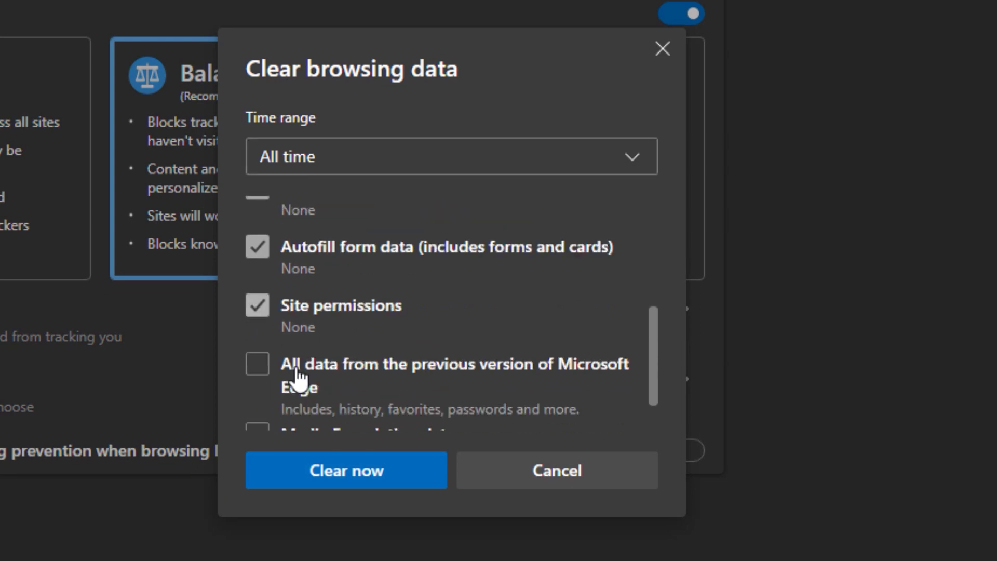
{"action": "left_click", "coordinate": [263, 358]}
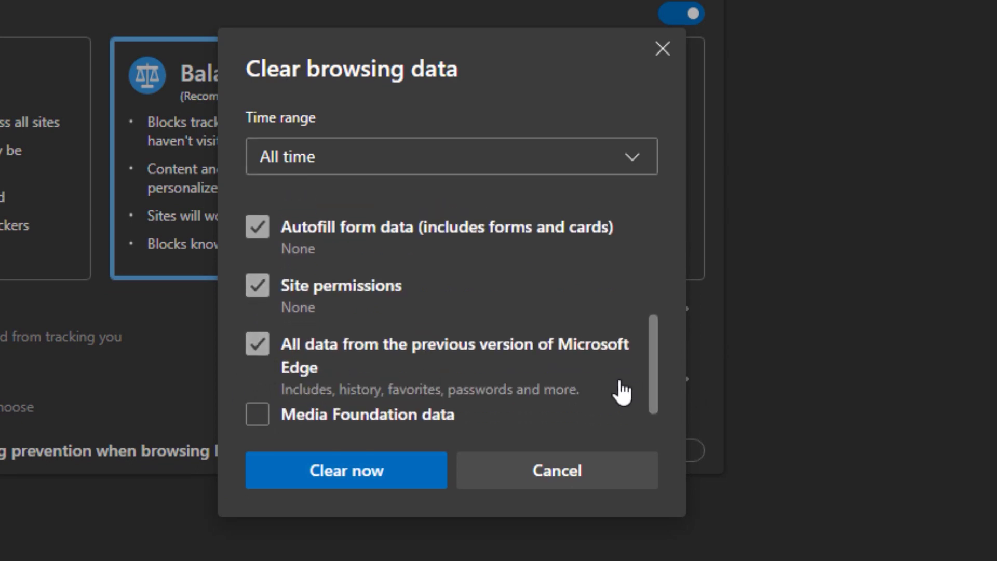
{"action": "scroll", "coordinate": [267, 410], "scroll_direction": "down", "scroll_amount": 1}
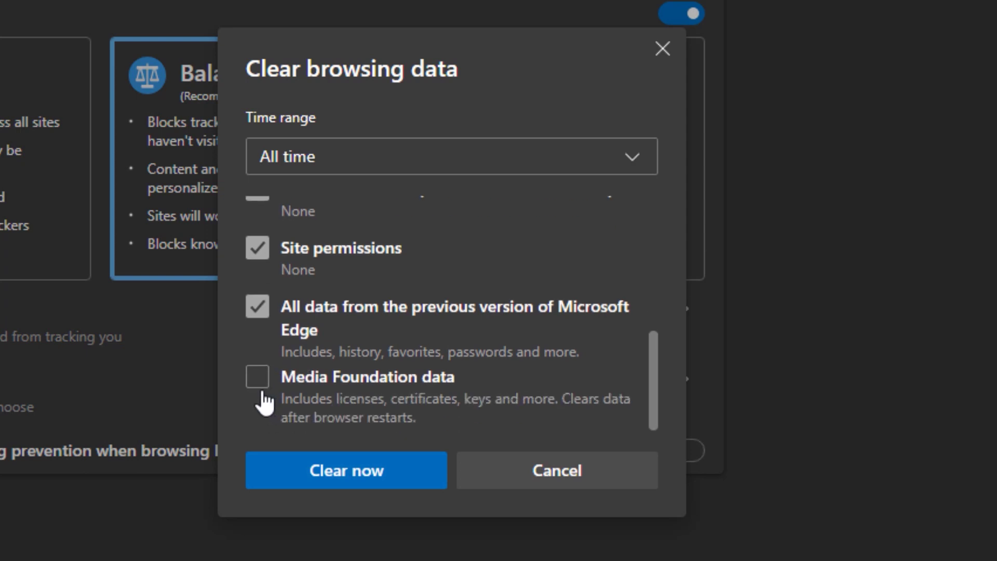
{"action": "left_click", "coordinate": [261, 399]}
{"action": "scroll", "coordinate": [412, 316], "scroll_direction": "up", "scroll_amount": 10}
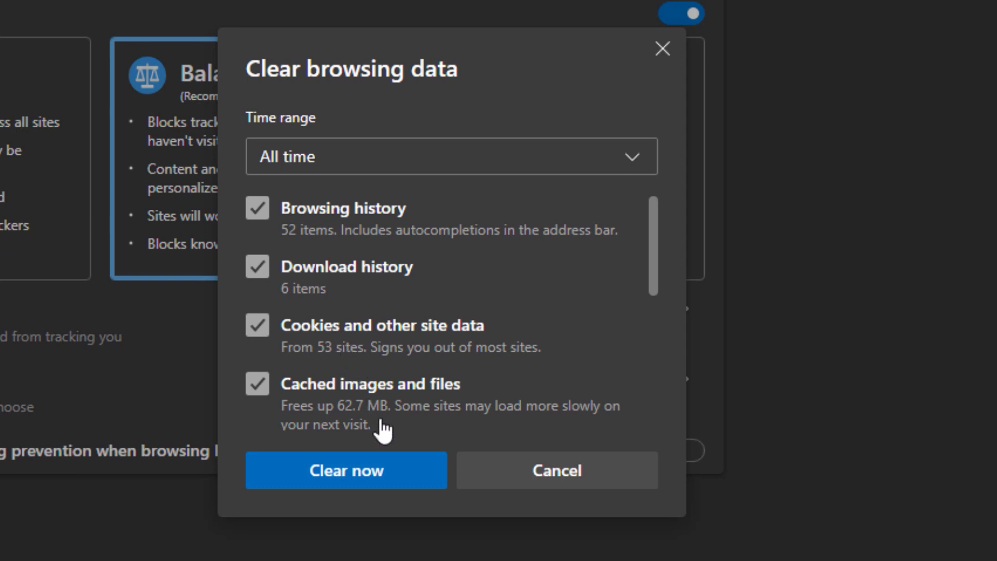
{"action": "scroll", "coordinate": [356, 364], "scroll_direction": "down", "scroll_amount": 2}
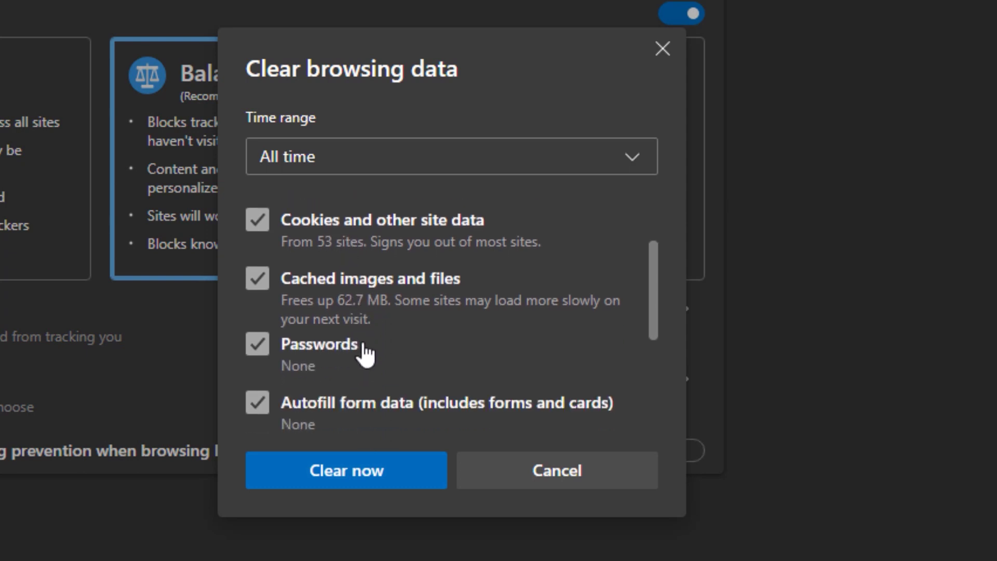
{"action": "scroll", "coordinate": [288, 340], "scroll_direction": "down", "scroll_amount": 1}
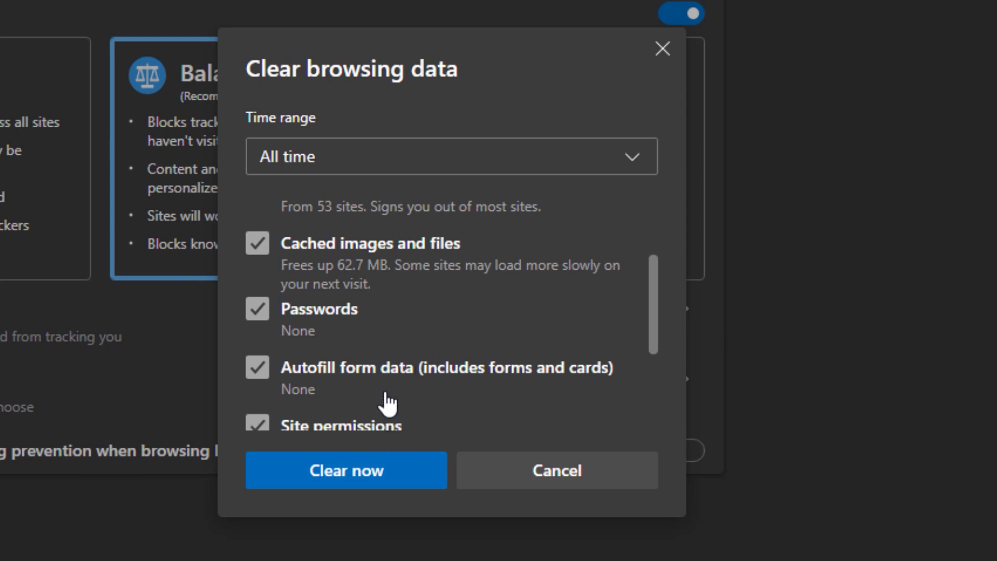
{"action": "left_click", "coordinate": [346, 482]}
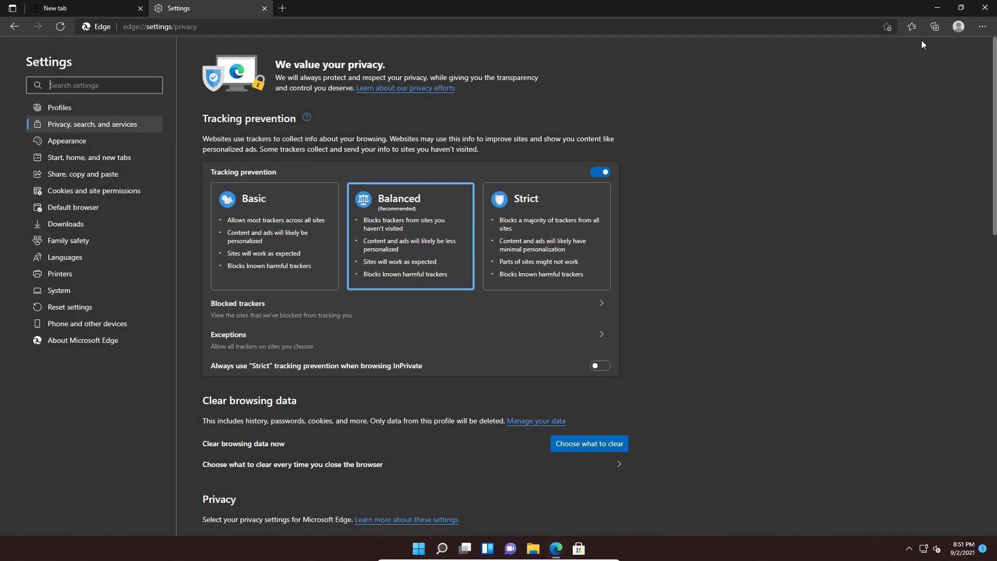
{"action": "left_click", "coordinate": [985, 7]}
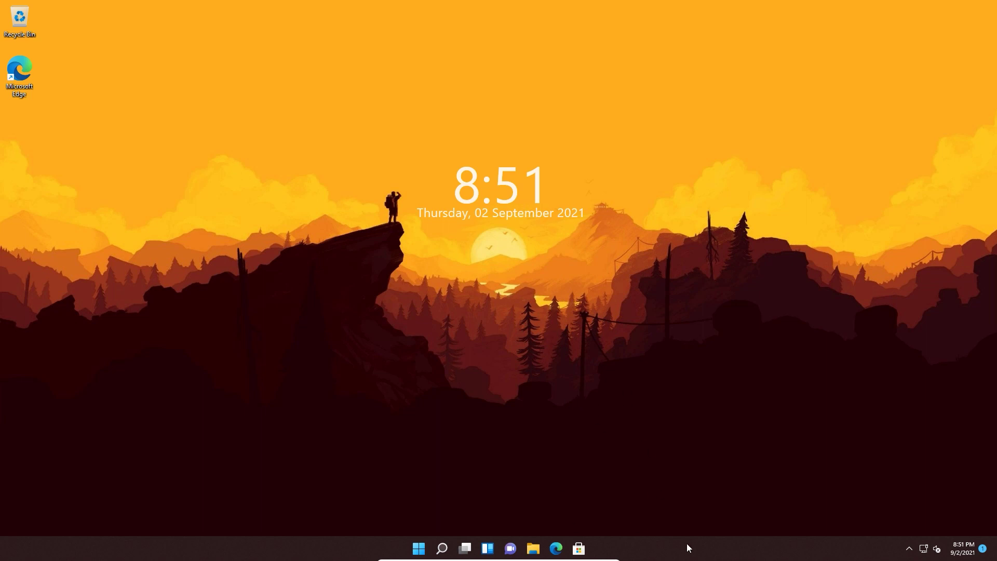
In Task Manager, end the Microsoft Edge background processes and dismiss the unable-to-terminate error.
{"action": "right_click", "coordinate": [417, 549]}
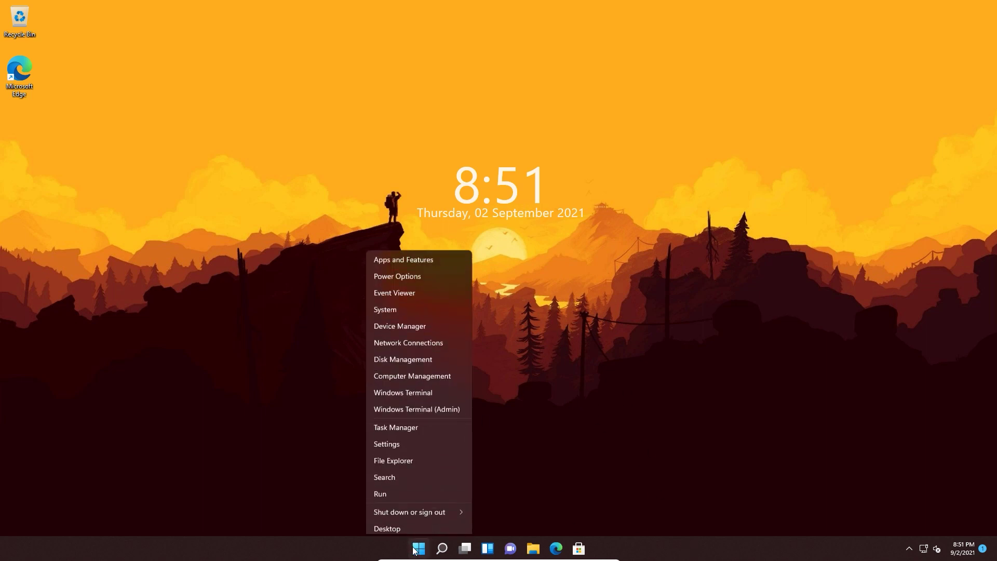
{"action": "left_click", "coordinate": [410, 423]}
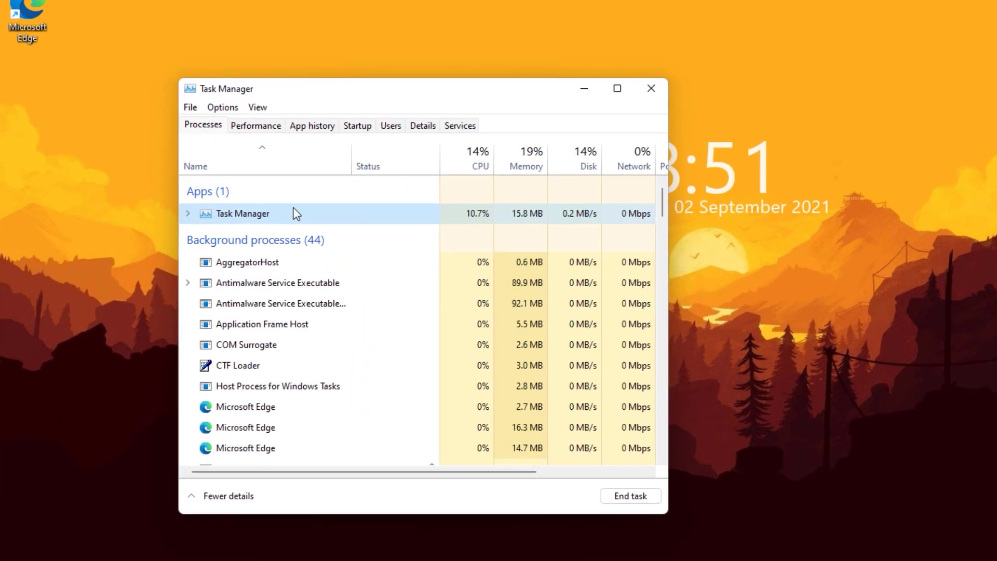
{"action": "left_click", "coordinate": [284, 408]}
{"action": "scroll", "coordinate": [283, 409], "scroll_direction": "down", "scroll_amount": 1}
{"action": "scroll", "coordinate": [244, 431], "scroll_direction": "down", "scroll_amount": 2}
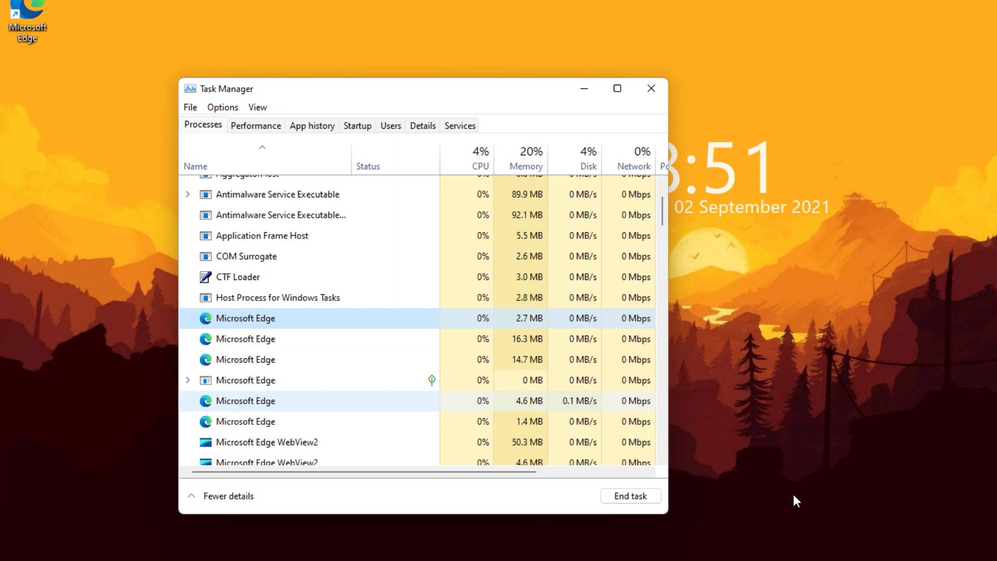
{"action": "scroll", "coordinate": [278, 327], "scroll_direction": "down", "scroll_amount": 3}
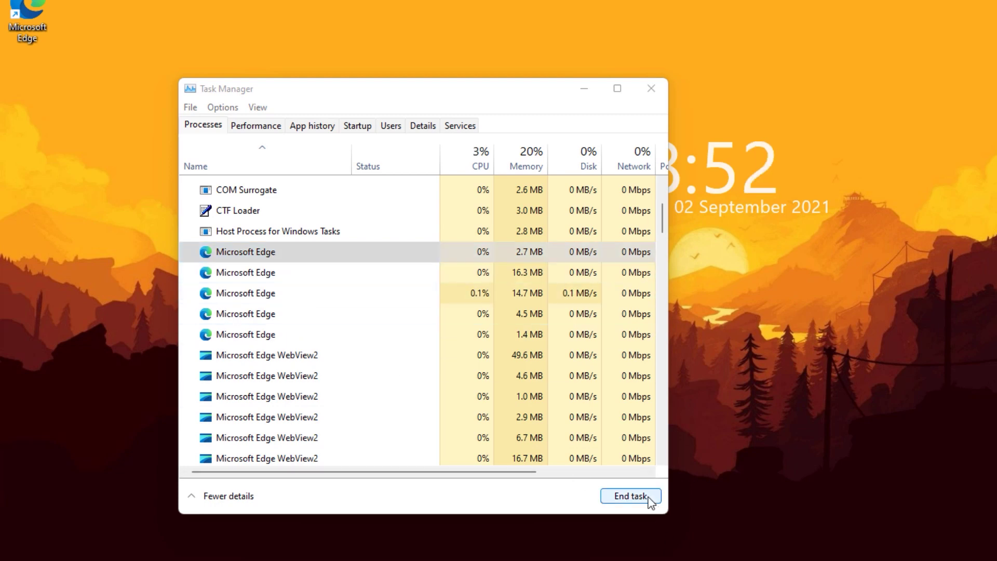
{"action": "left_click", "coordinate": [260, 251]}
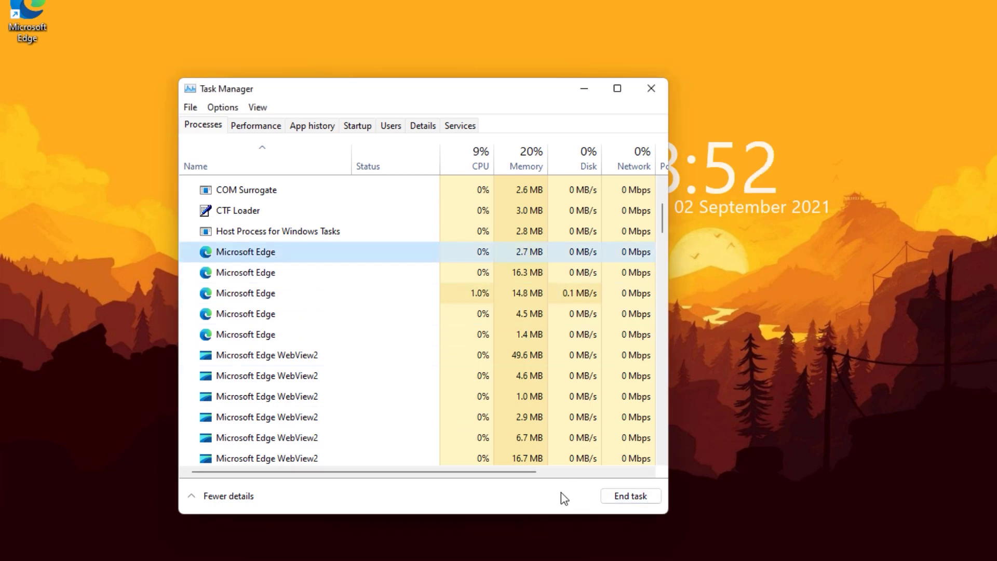
{"action": "left_click", "coordinate": [635, 494]}
{"action": "left_click", "coordinate": [792, 300]}
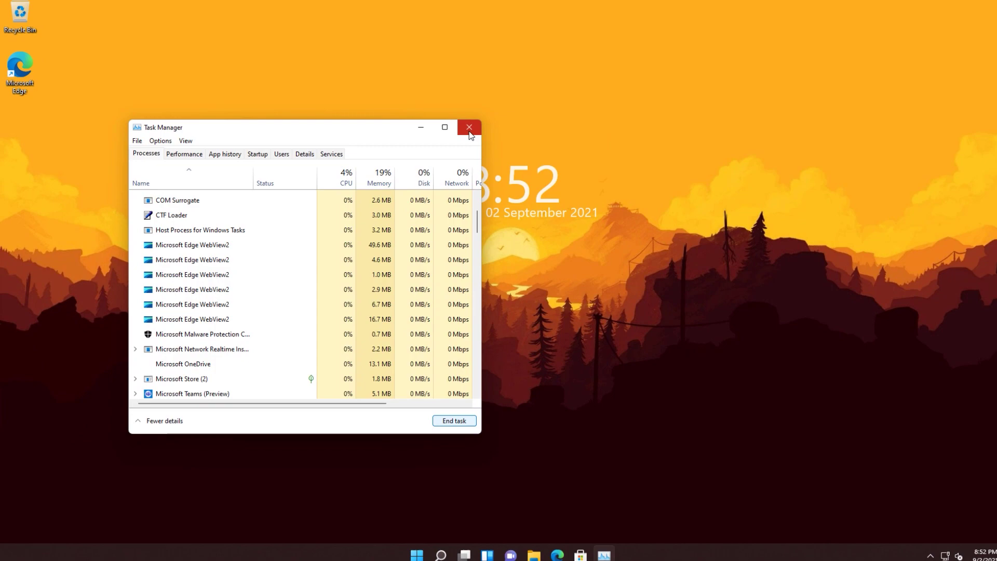
Close Task Manager, then reset Edge settings to their default values.
{"action": "left_click", "coordinate": [608, 97]}
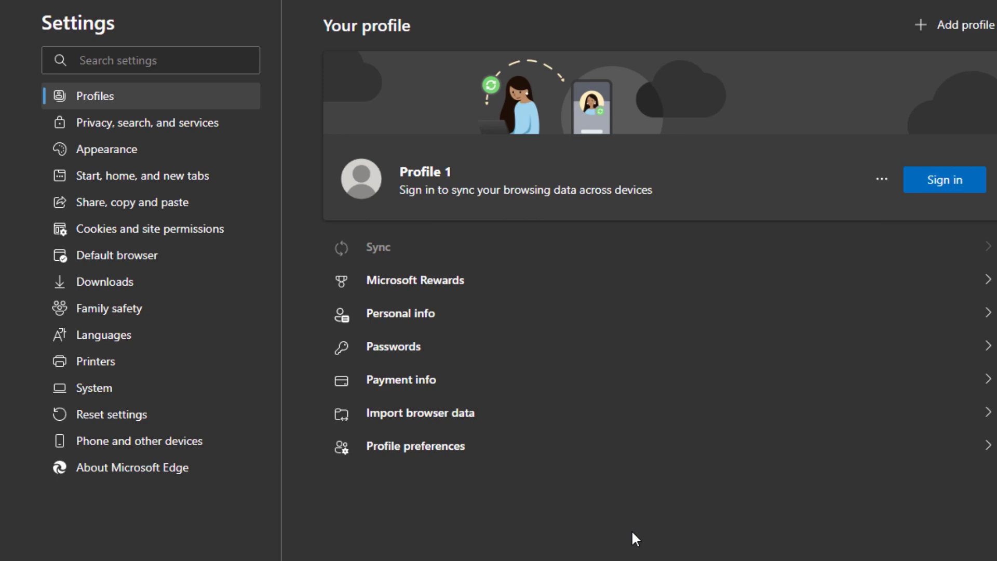
{"action": "left_click", "coordinate": [117, 424]}
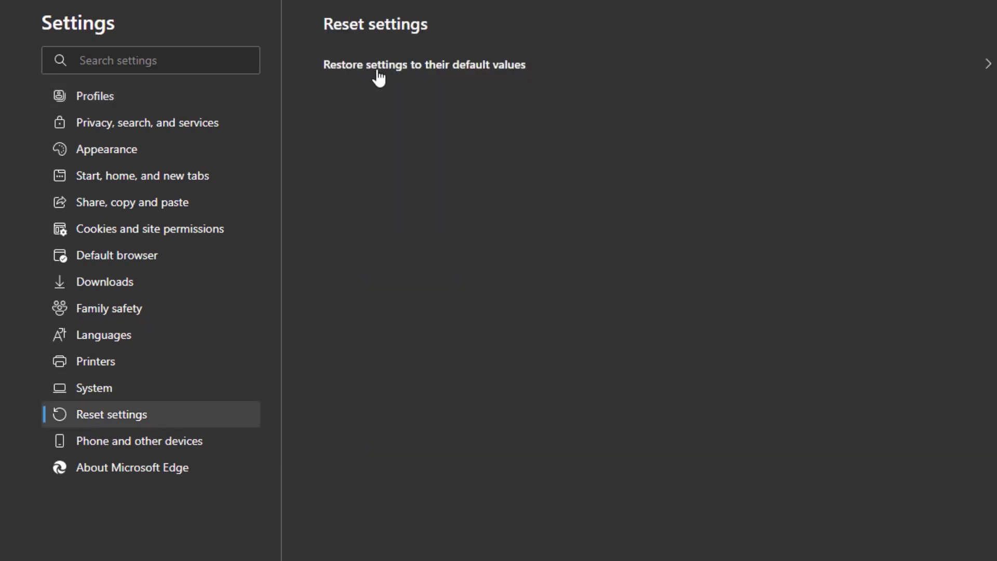
{"action": "left_click", "coordinate": [443, 76]}
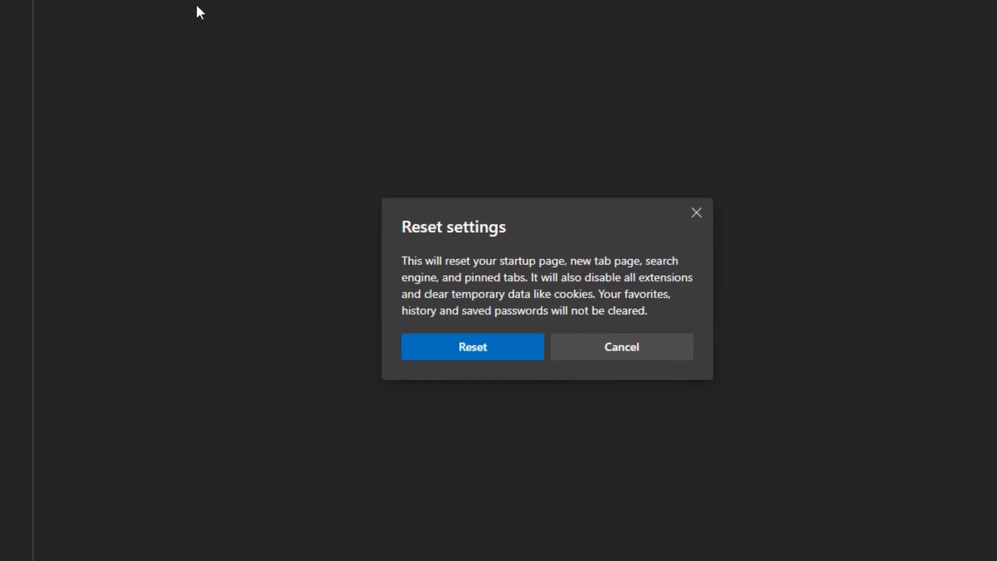
{"action": "left_click", "coordinate": [405, 347]}
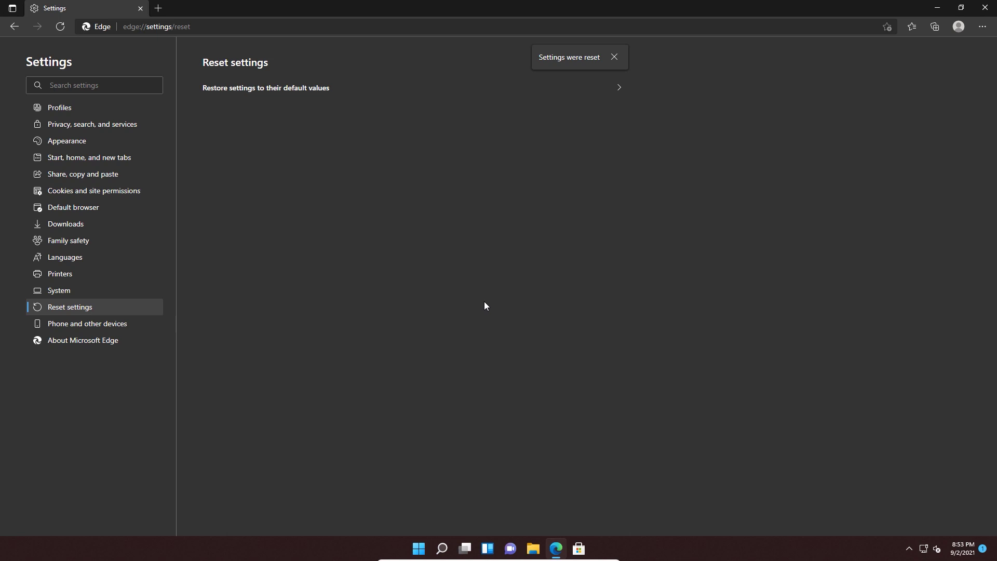
Close Edge, end the leftover Microsoft Edge process in Task Manager, then close Task Manager.
{"action": "left_click", "coordinate": [985, 7]}
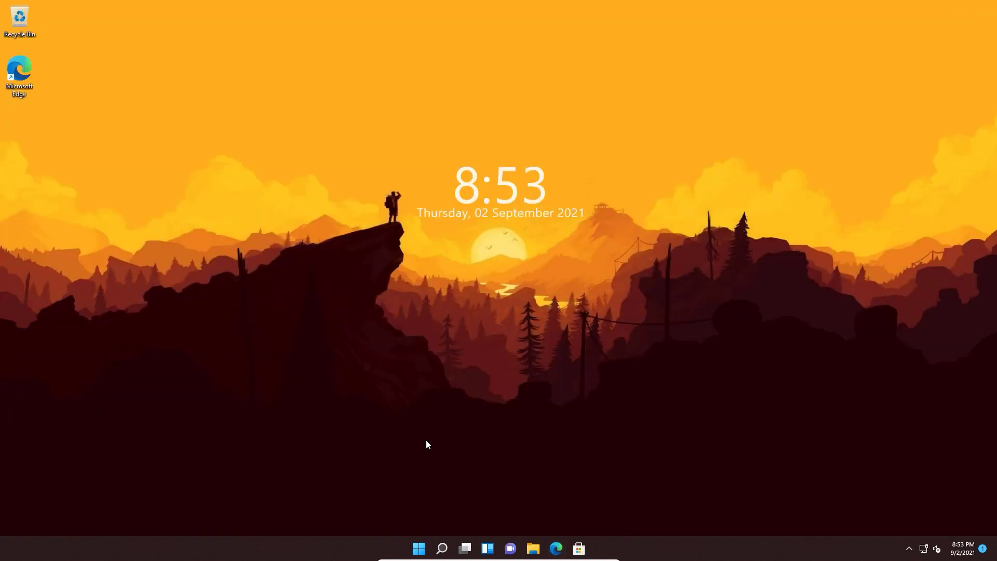
{"action": "right_click", "coordinate": [411, 555]}
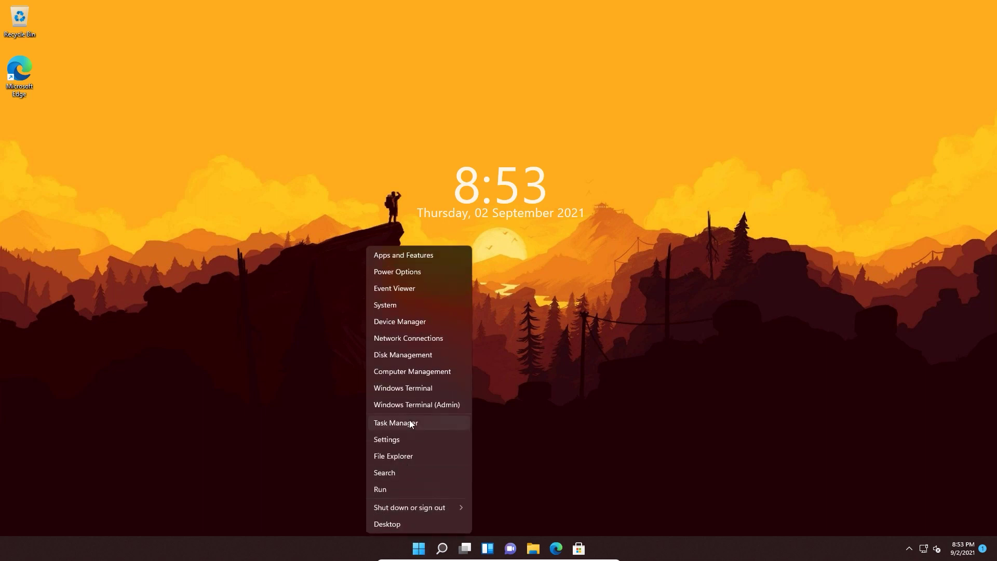
{"action": "left_click", "coordinate": [409, 420]}
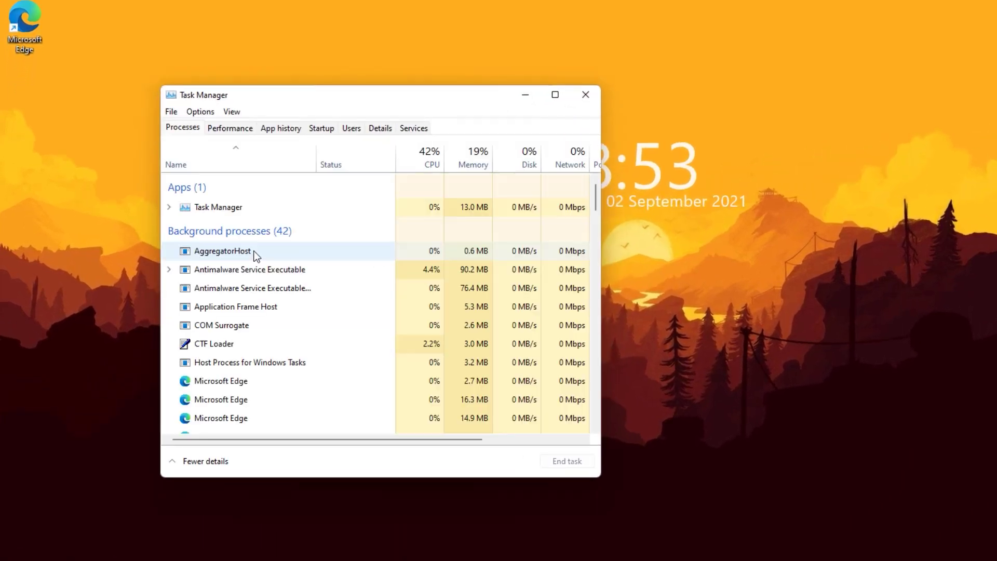
{"action": "scroll", "coordinate": [296, 290], "scroll_direction": "down", "scroll_amount": 1}
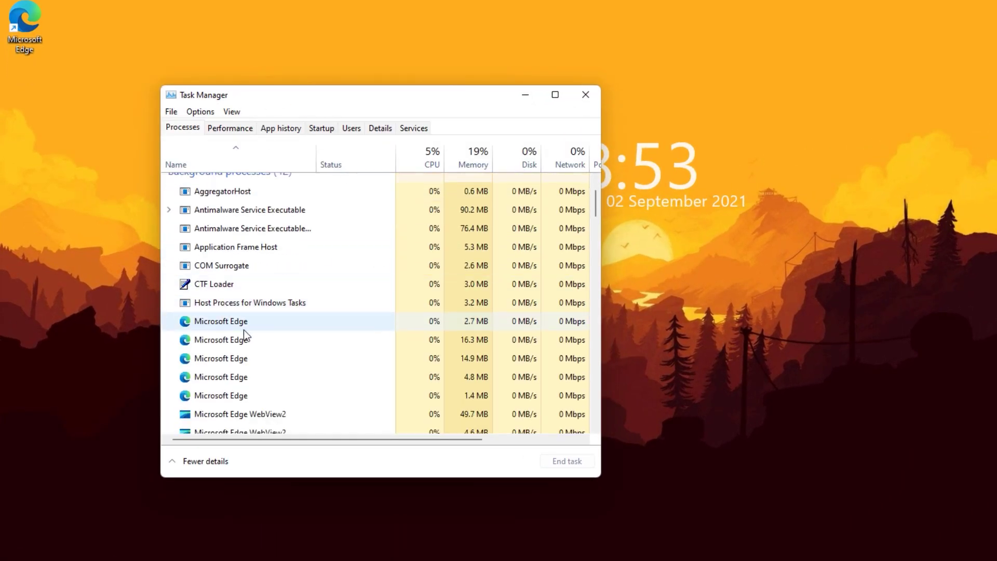
{"action": "left_click", "coordinate": [221, 345]}
{"action": "left_click", "coordinate": [582, 462]}
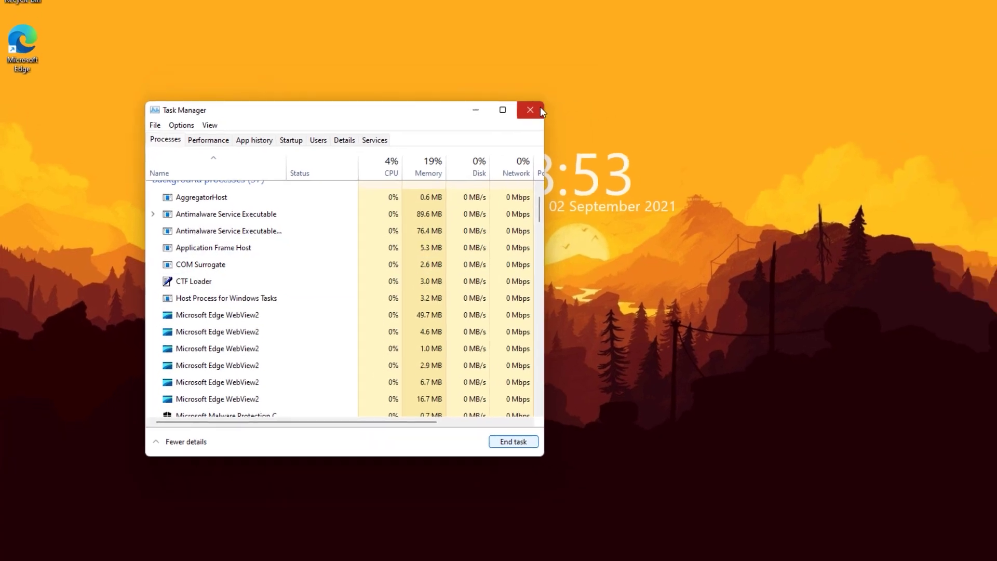
{"action": "left_click", "coordinate": [585, 94]}
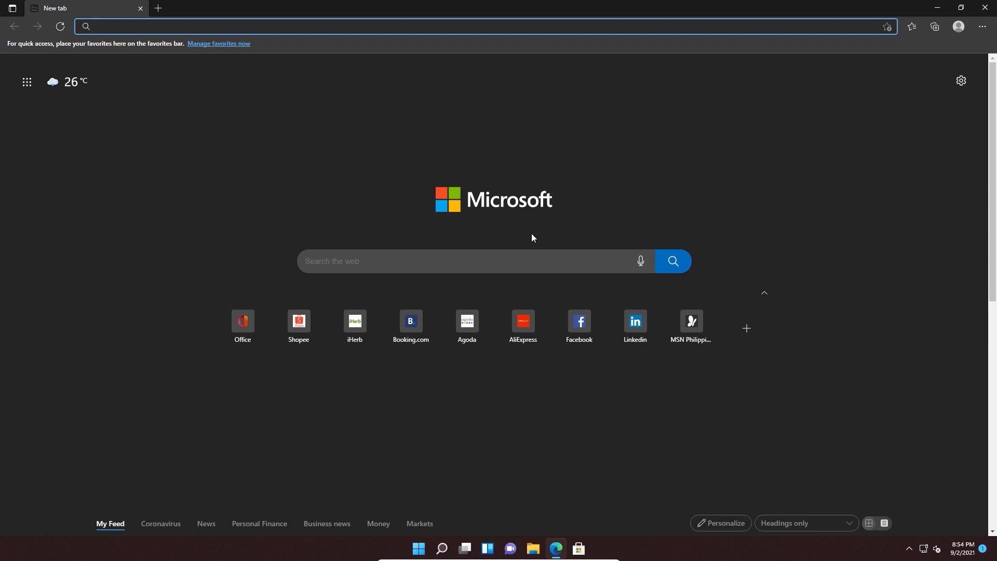
{"action": "key", "text": "super+d"}
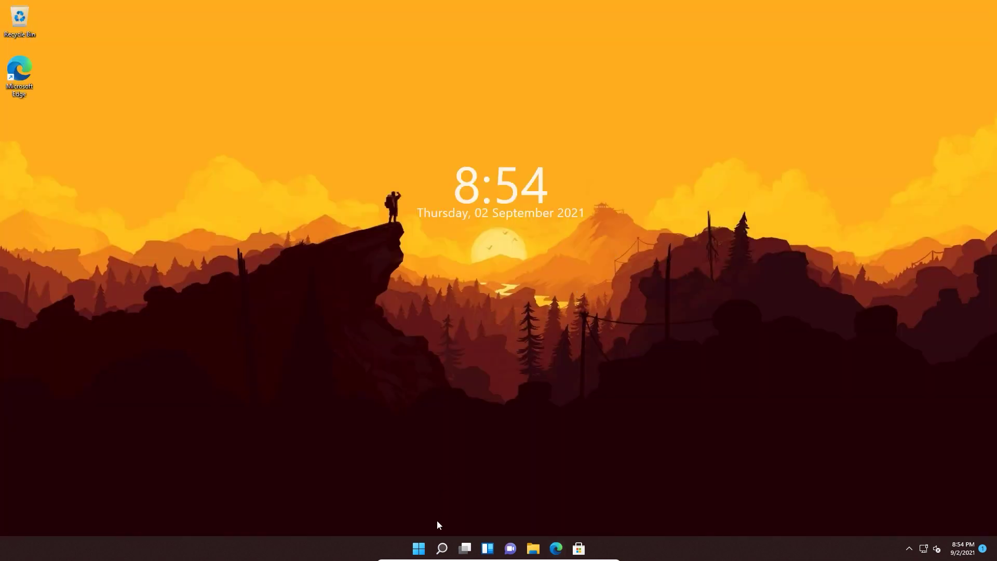
Search the Start menu for 'apps and features' and open Apps & features.
{"action": "left_click", "coordinate": [419, 549]}
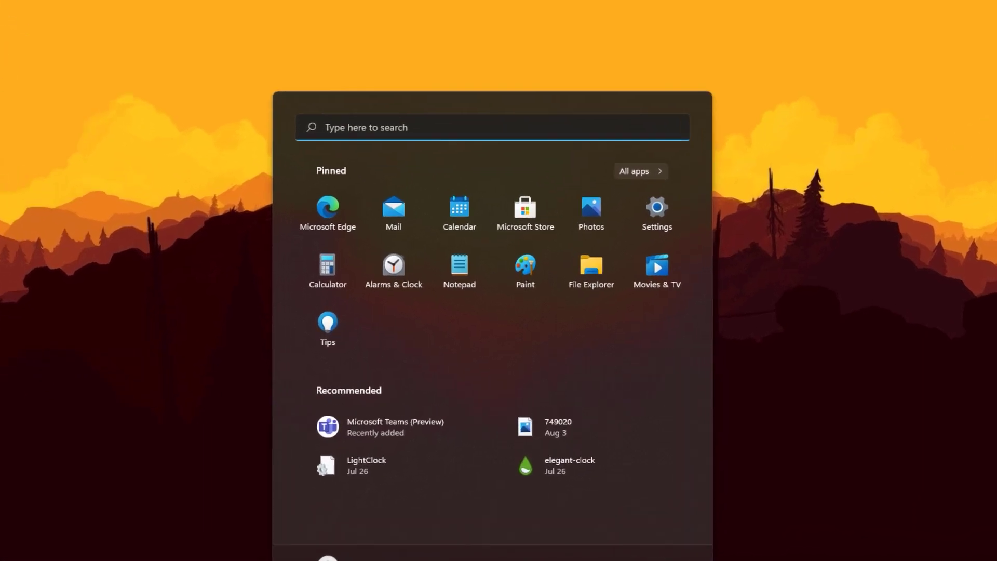
{"action": "type", "text": "apps and features"}
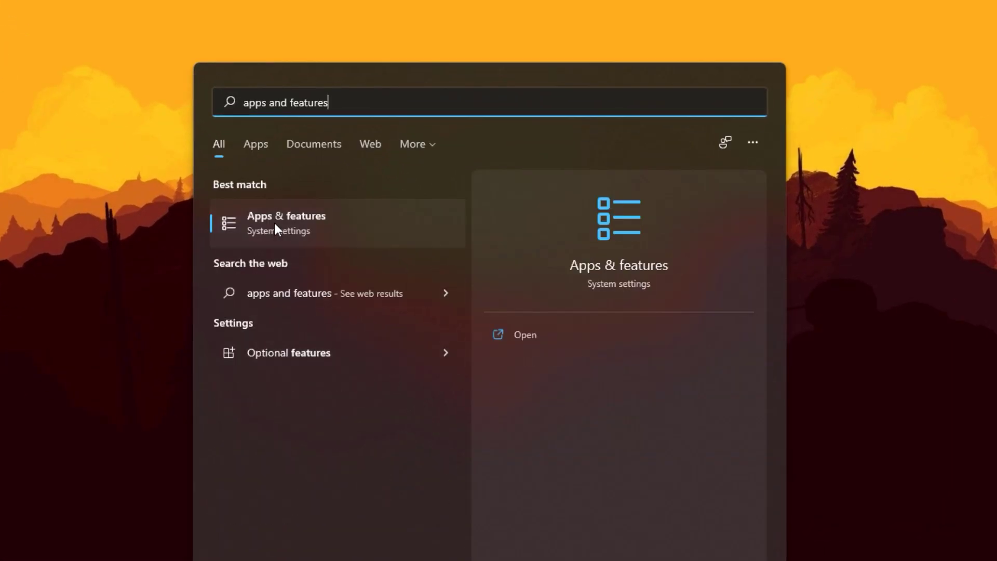
{"action": "left_click", "coordinate": [276, 231]}
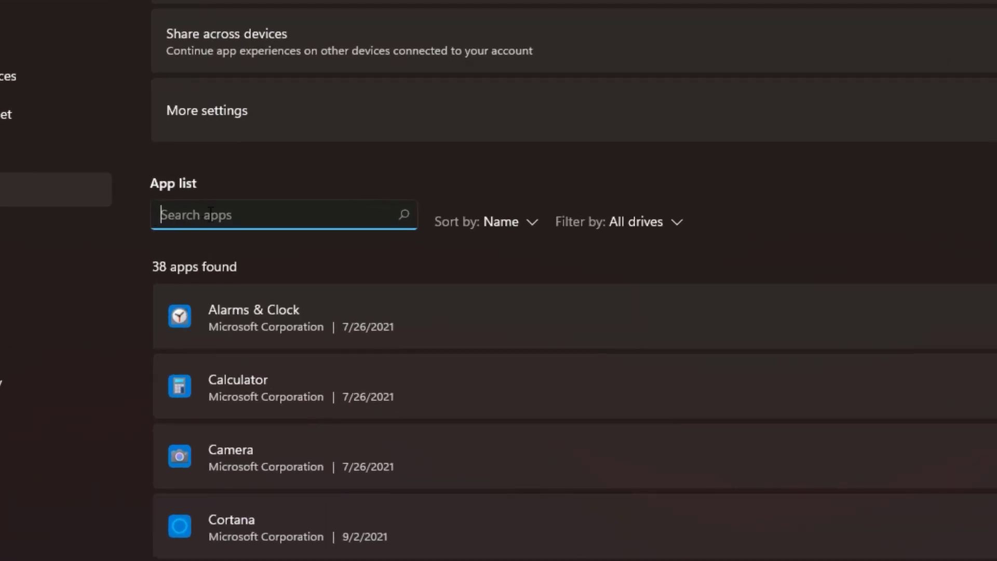
Filter the app list for 'Microsoft edge' and choose Modify from its options menu.
{"action": "type", "text": "Microsoft edge"}
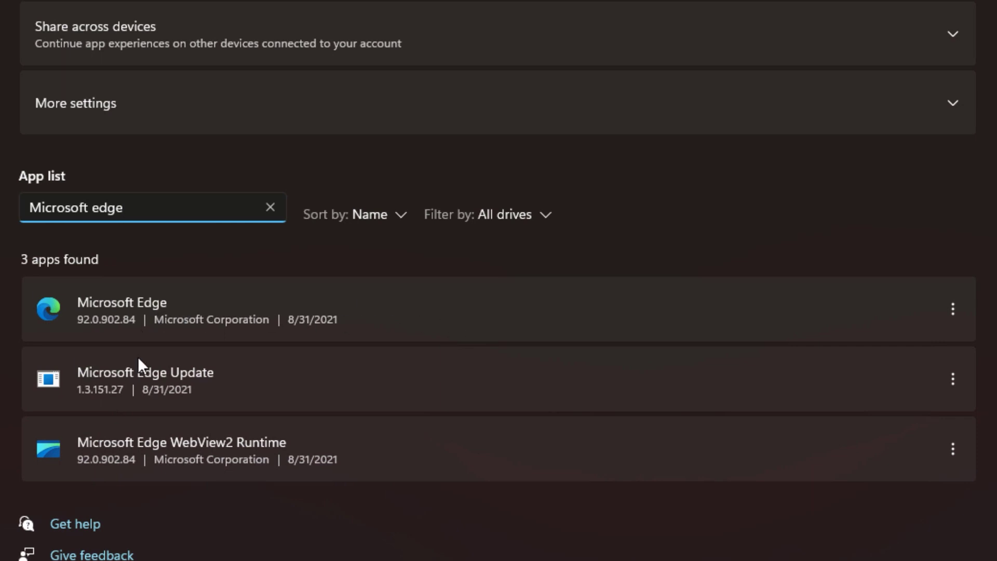
{"action": "left_click", "coordinate": [953, 310]}
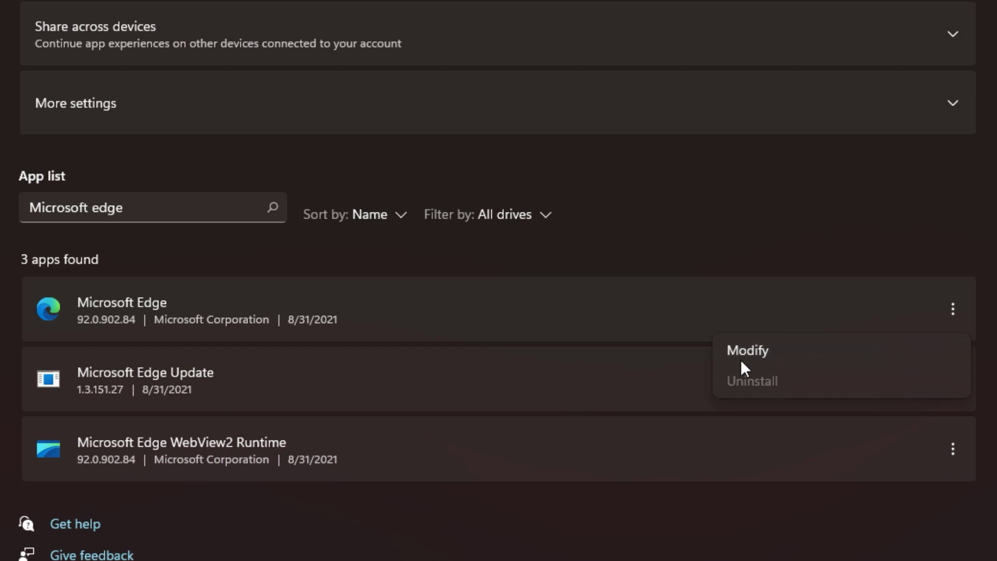
{"action": "left_click", "coordinate": [750, 340]}
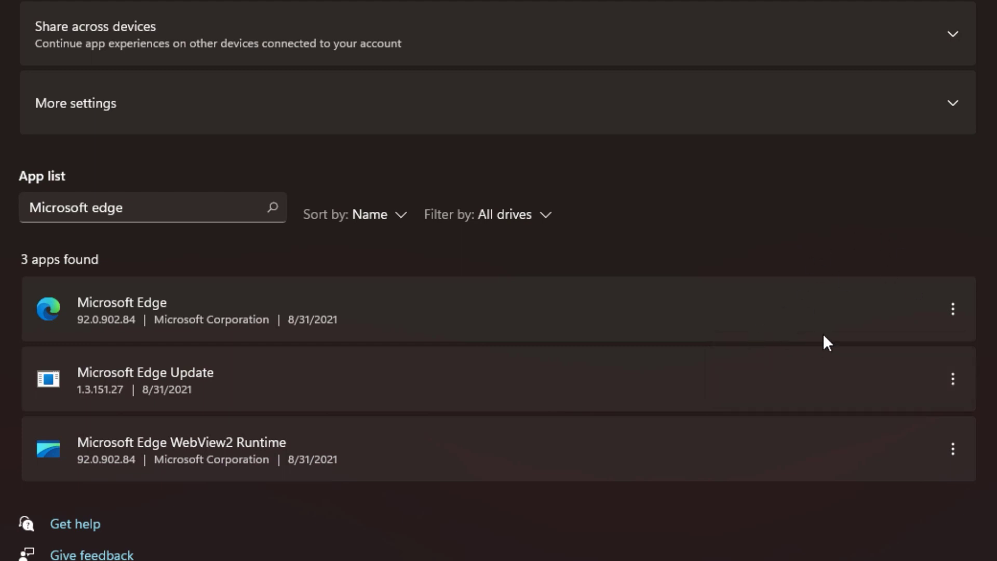
{"action": "left_click", "coordinate": [953, 310]}
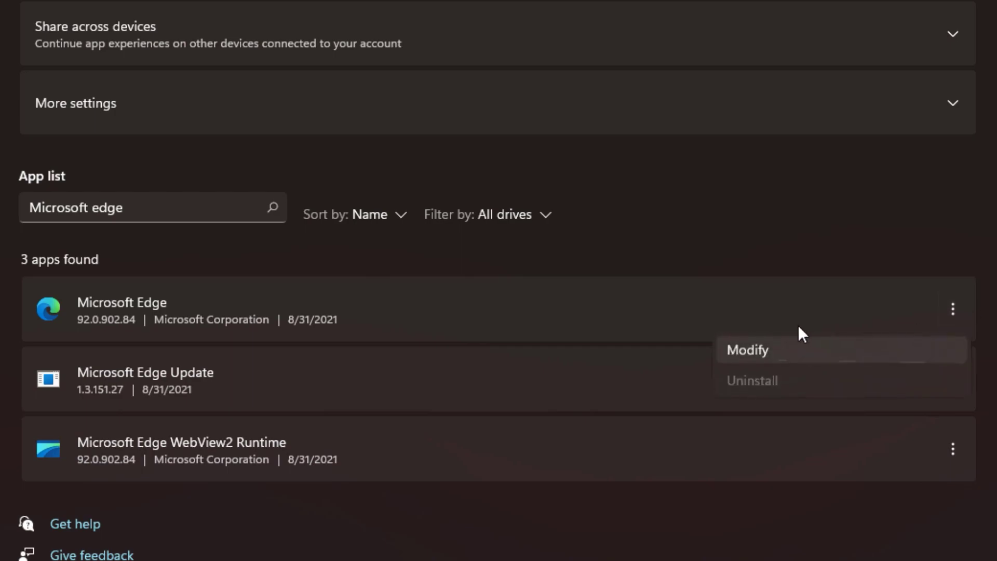
{"action": "left_click", "coordinate": [763, 351]}
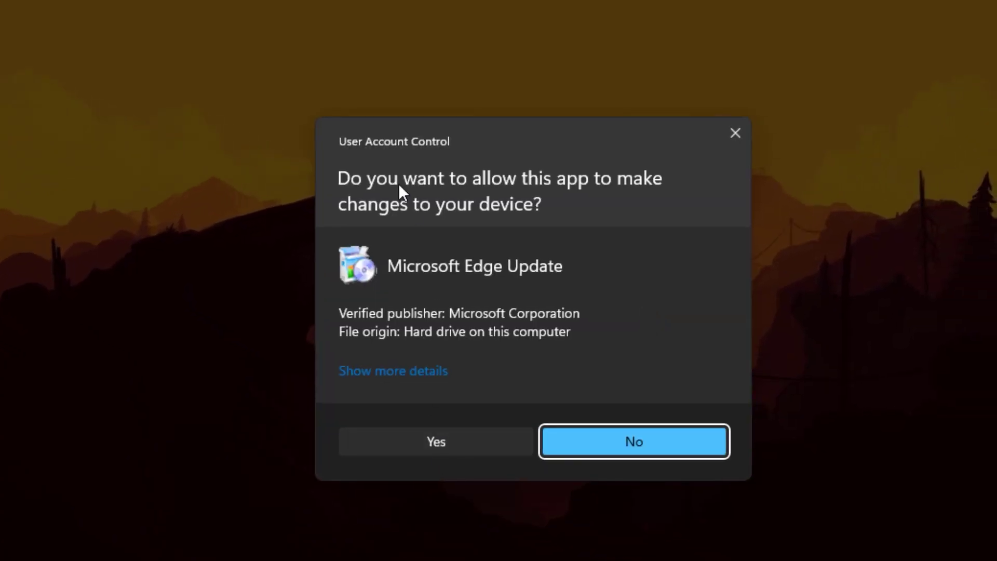
Allow Microsoft Edge Update in the UAC prompt and start the Edge repair.
{"action": "left_click", "coordinate": [435, 442]}
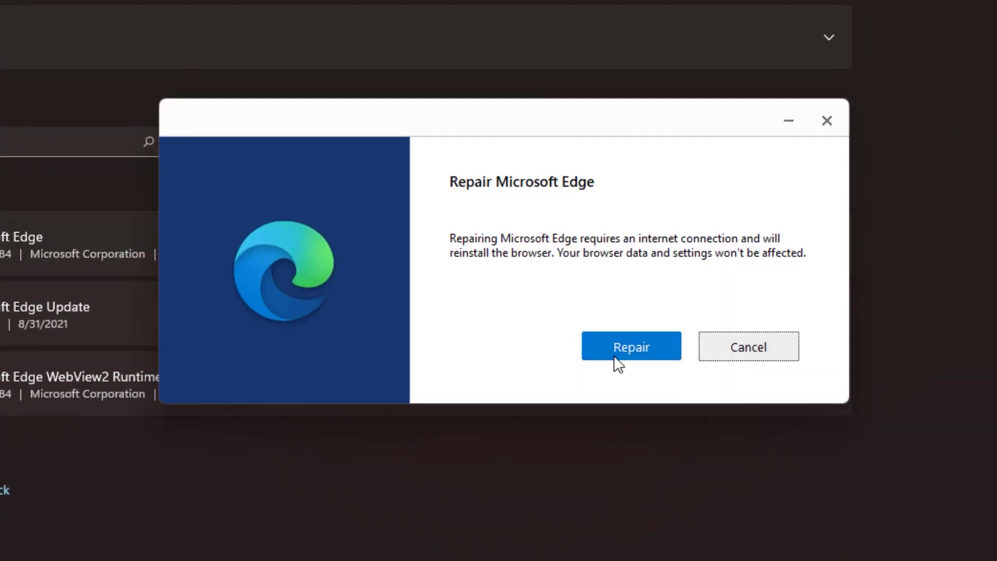
{"action": "left_click", "coordinate": [622, 358]}
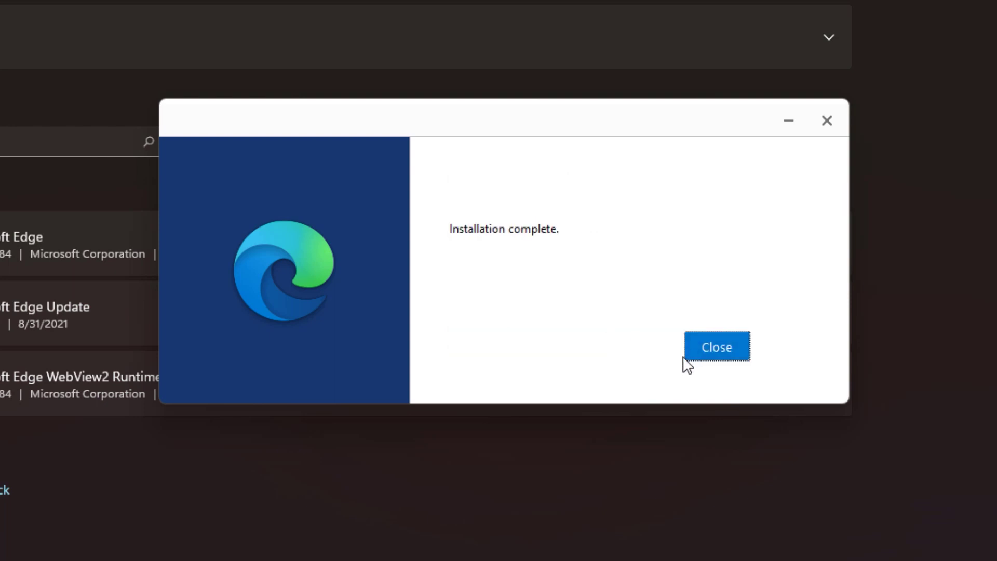
Close the finished Edge installer and the Settings window to return to the desktop.
{"action": "left_click", "coordinate": [709, 351]}
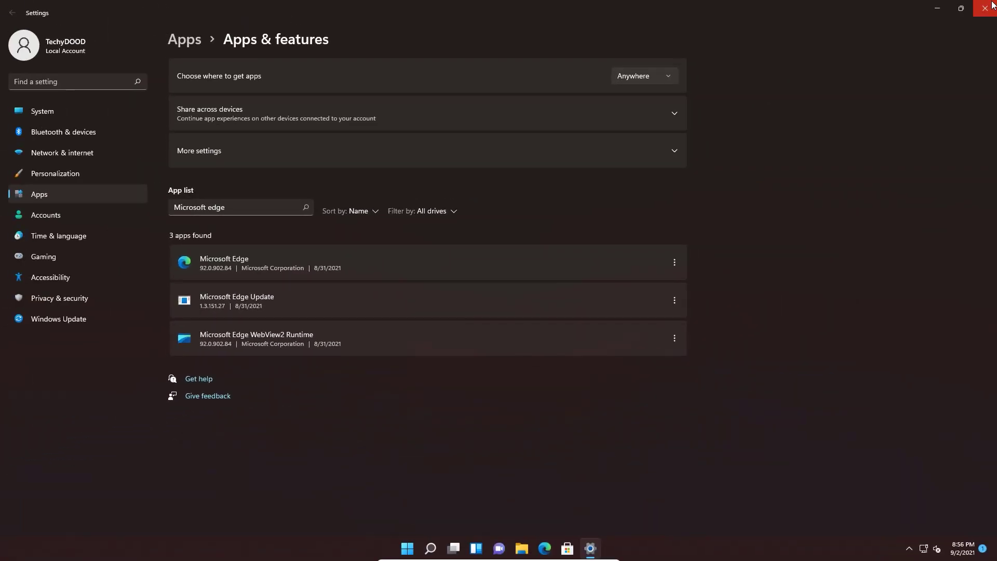
{"action": "left_click", "coordinate": [992, 6]}
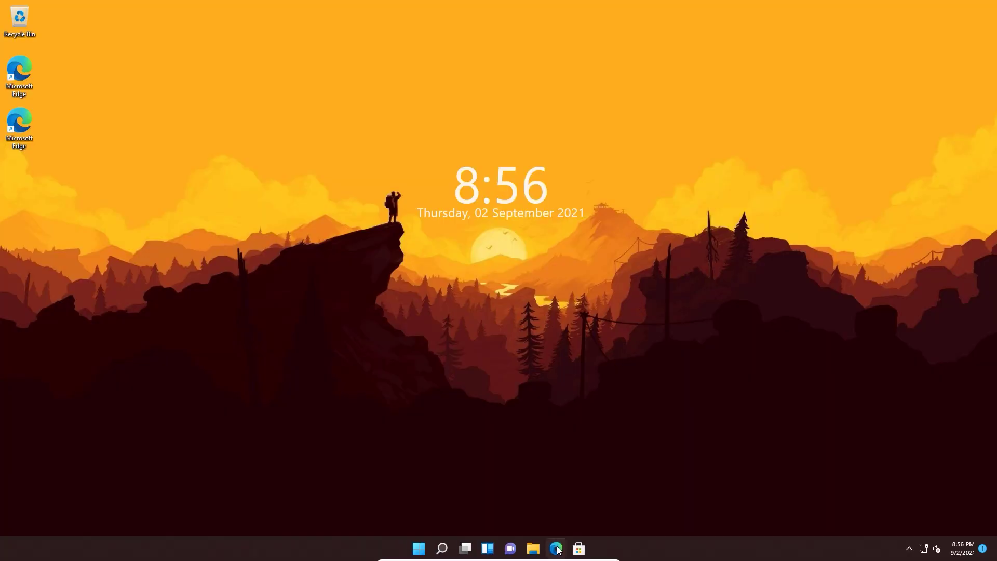